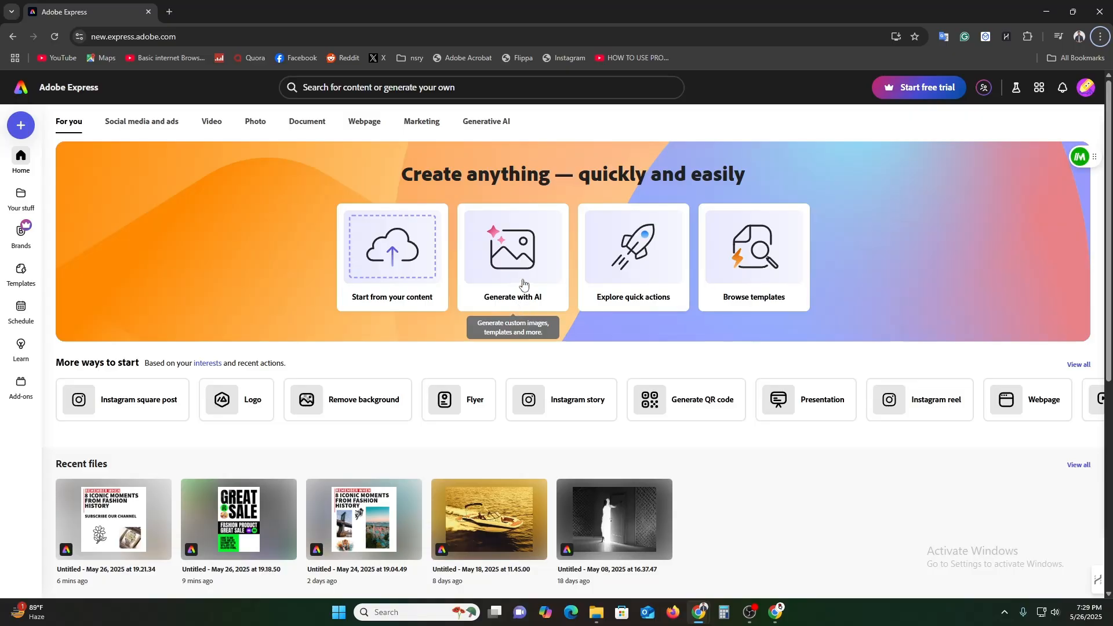
View the available quick actions and close their overview
left_click(649, 264)
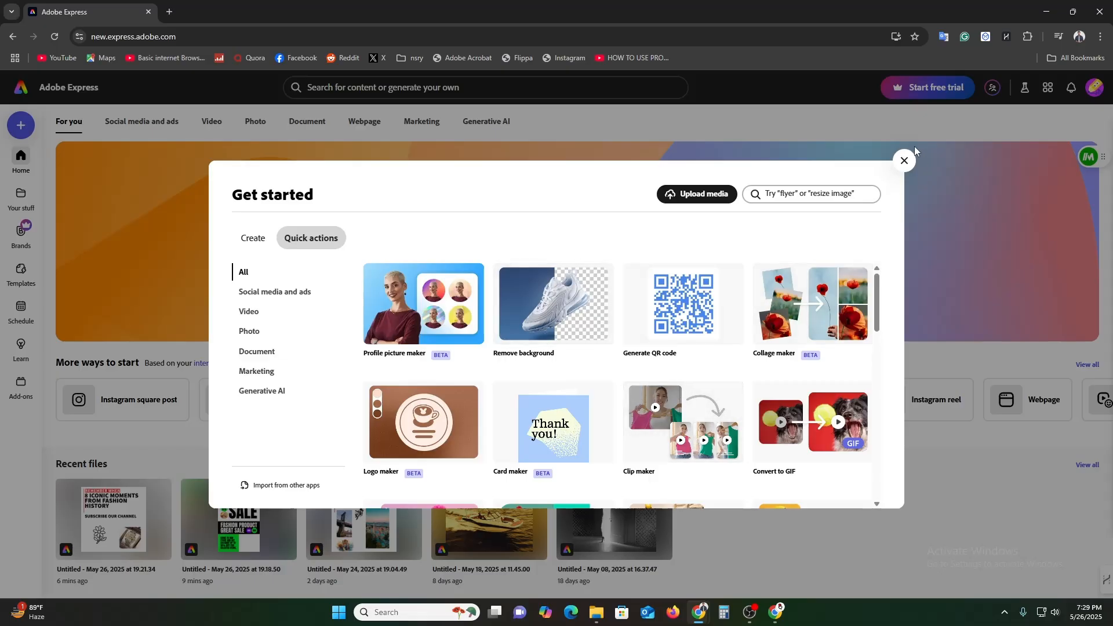
left_click(903, 161)
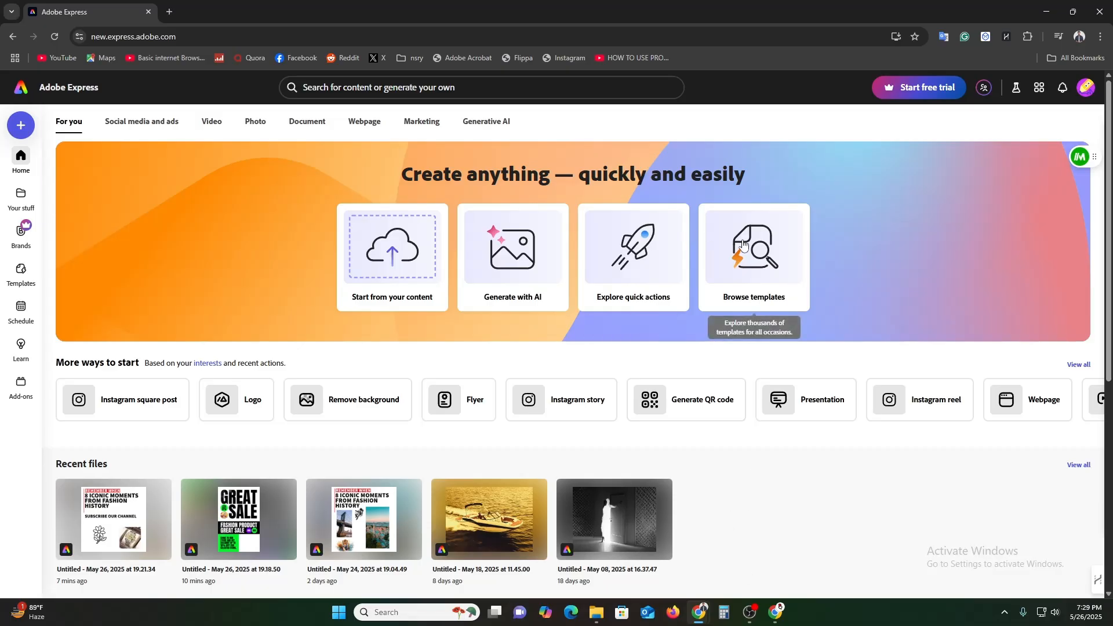
Browse the template library and search it for "sale poster"
left_click(751, 283)
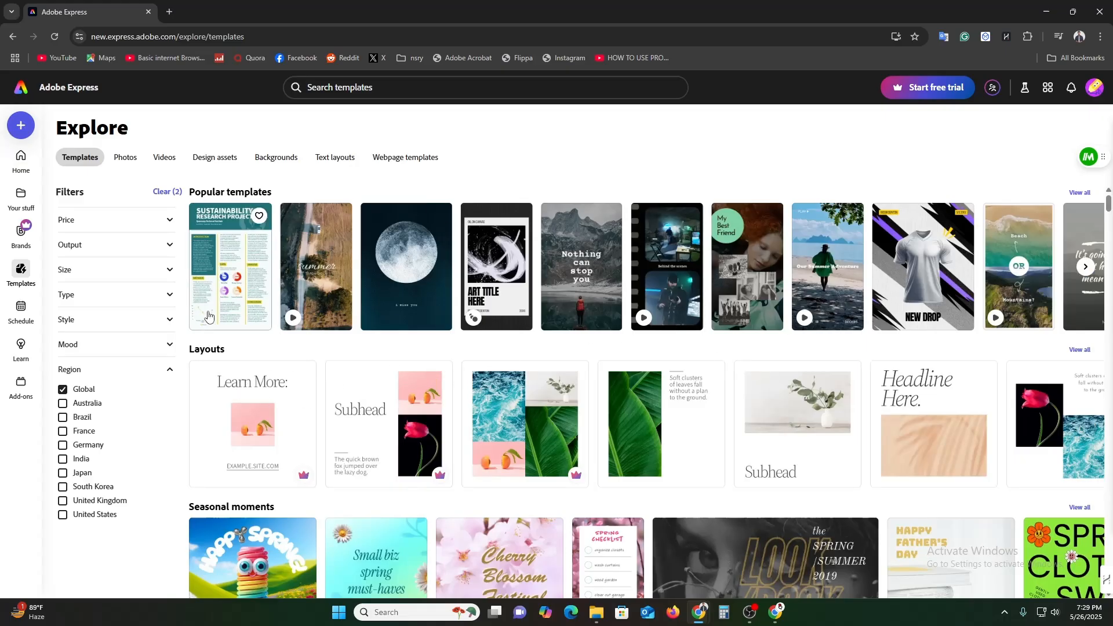
scroll(885, 443, "down", 3)
scroll(885, 443, "down", 4)
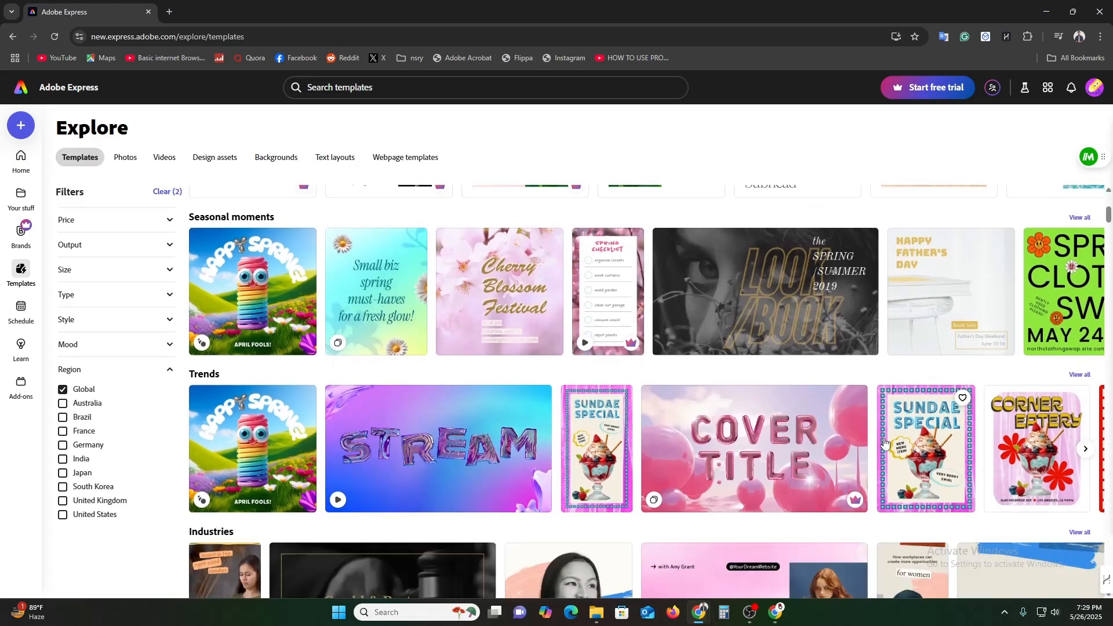
scroll(654, 487, "up", 5)
scroll(654, 487, "up", 2)
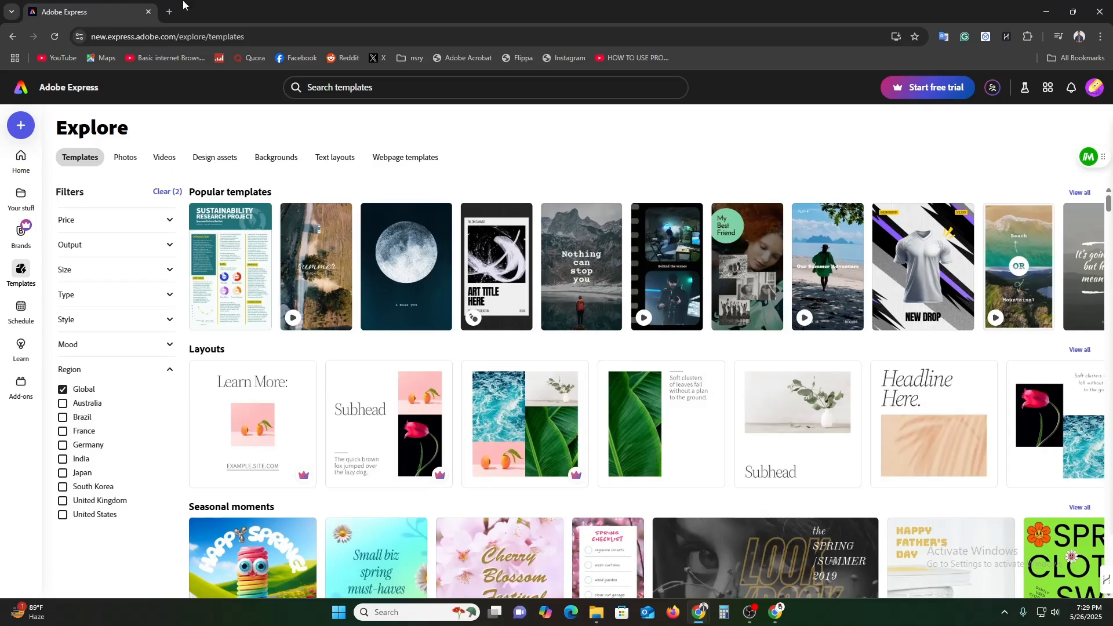
left_click(383, 90)
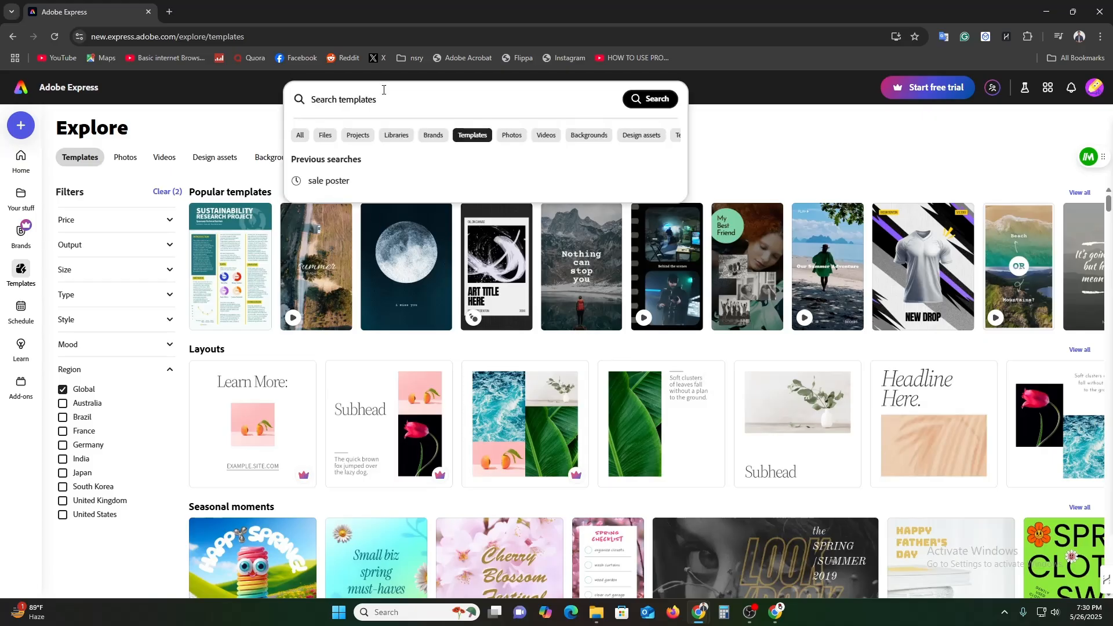
type("sale ")
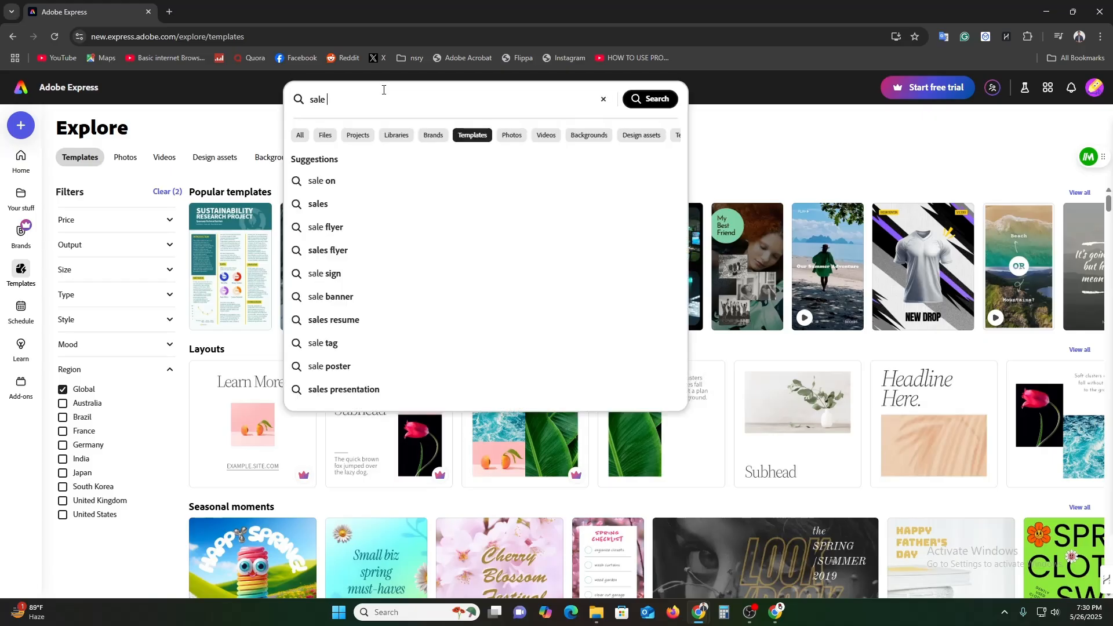
type("post")
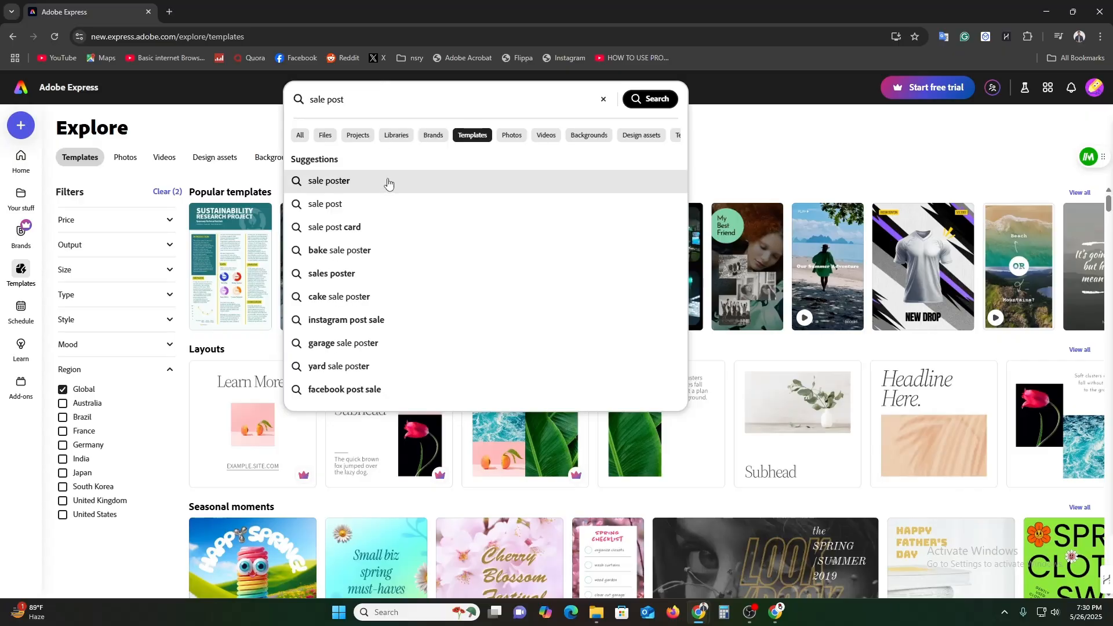
left_click(385, 182)
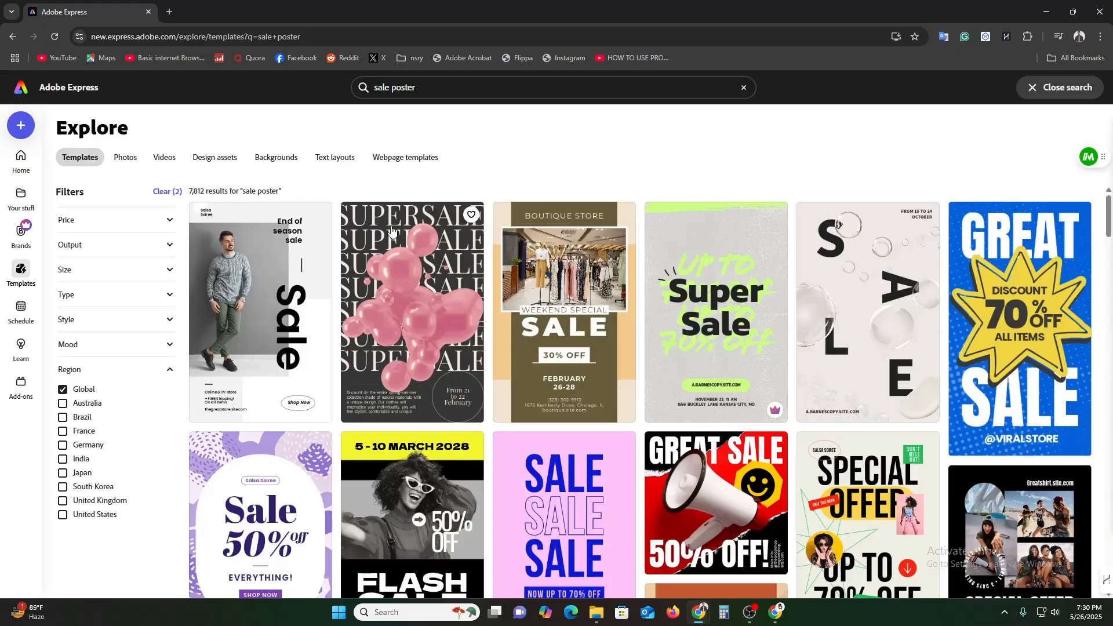
Choose the Yellow and Red Yard Sale Poster template from the results and open it for customization
scroll(869, 377, "down", 2)
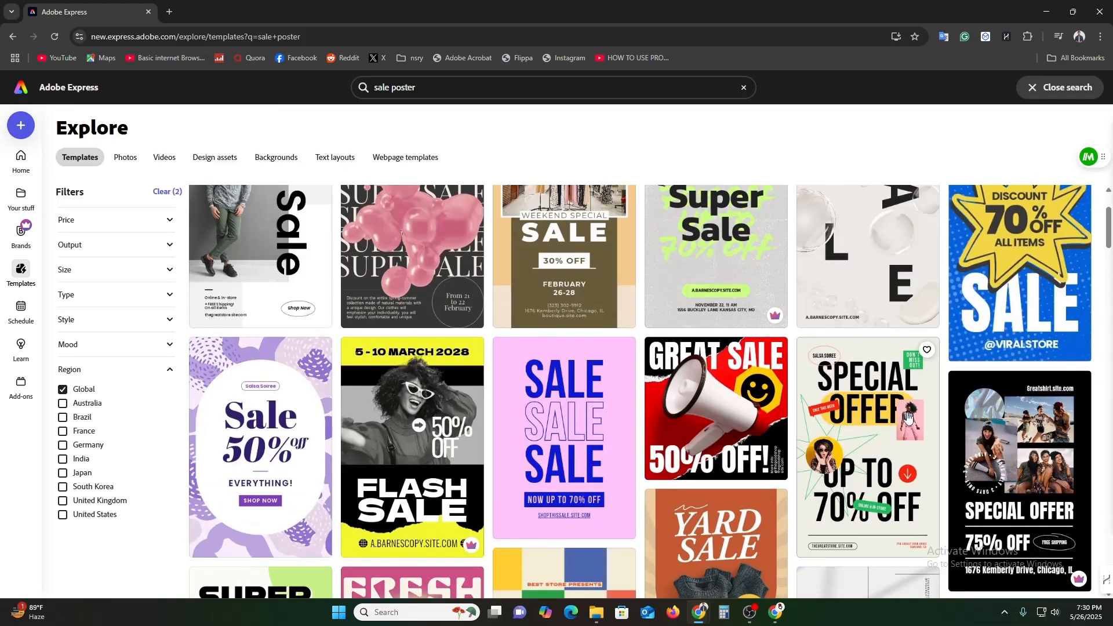
scroll(917, 447, "down", 1)
scroll(918, 452, "down", 5)
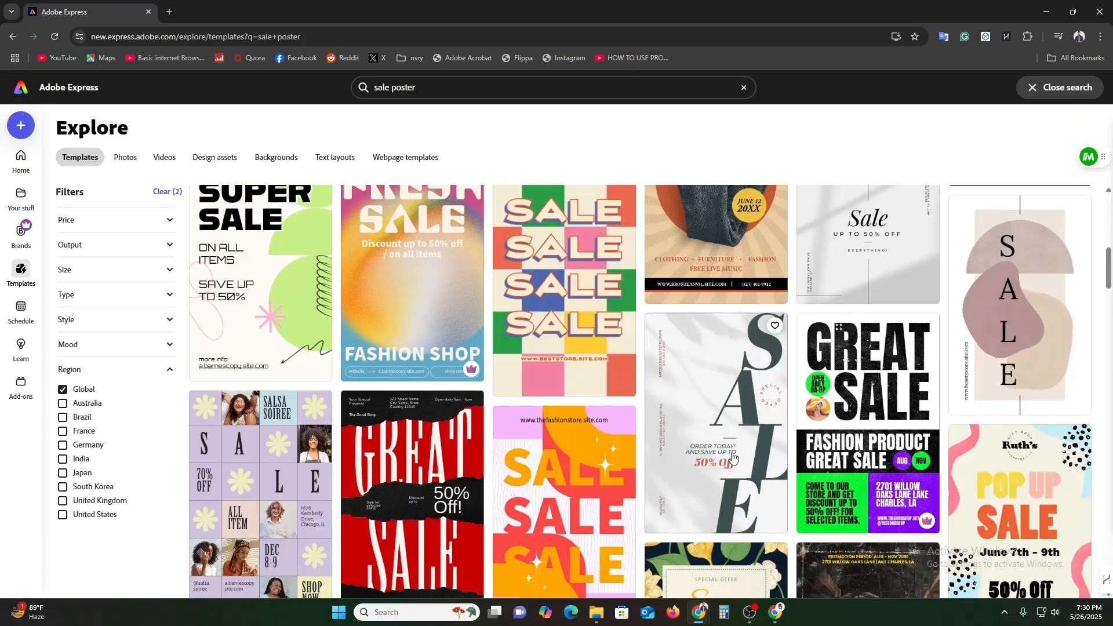
scroll(733, 457, "down", 3)
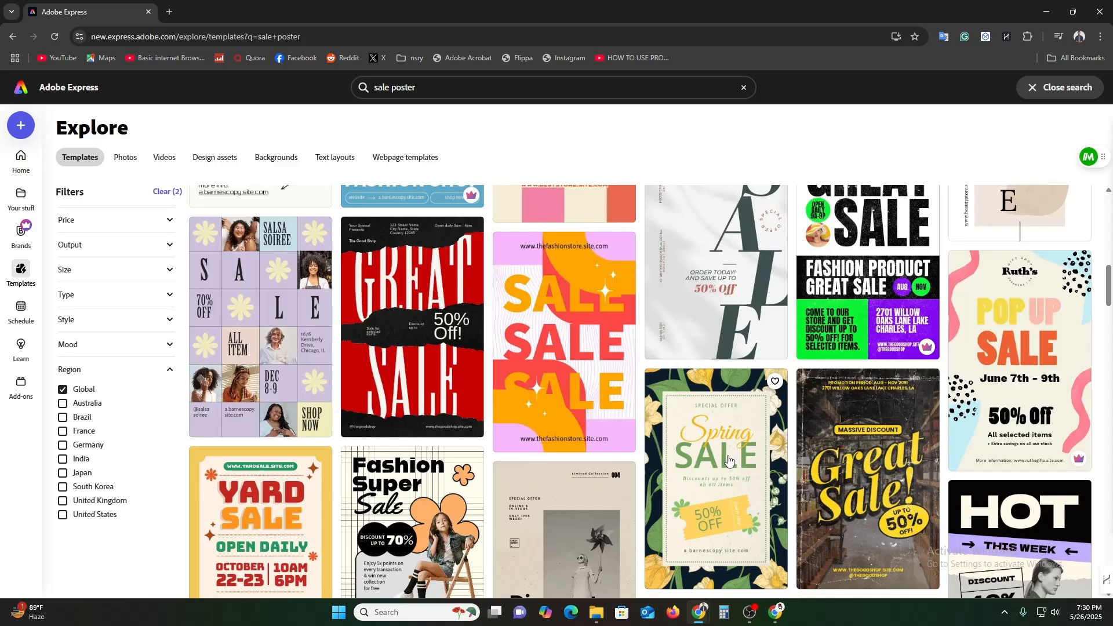
scroll(734, 464, "down", 3)
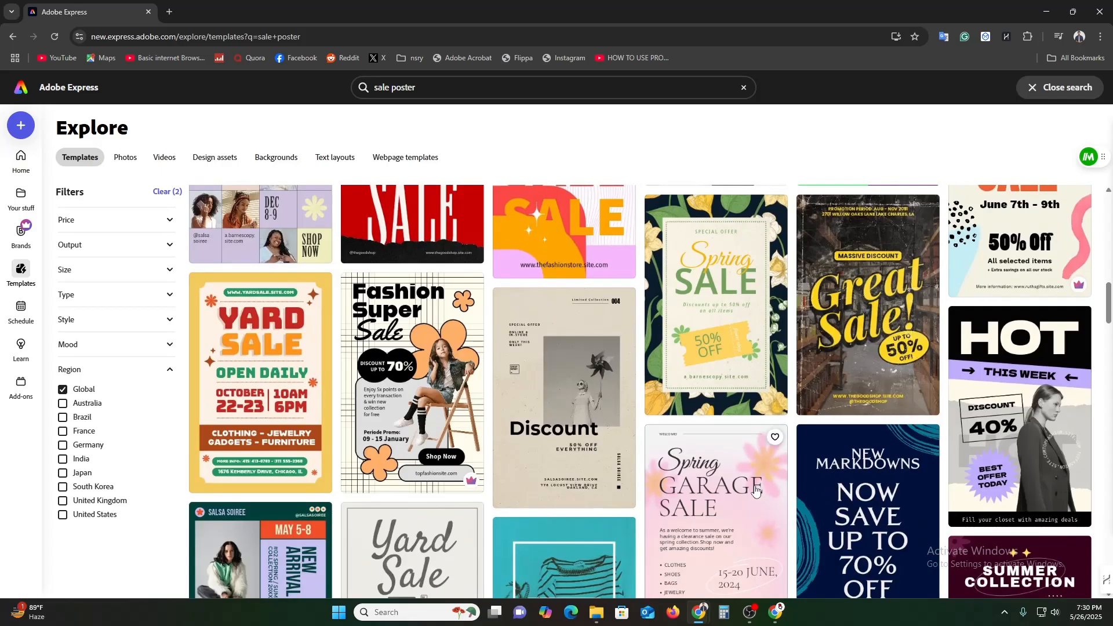
left_click(262, 398)
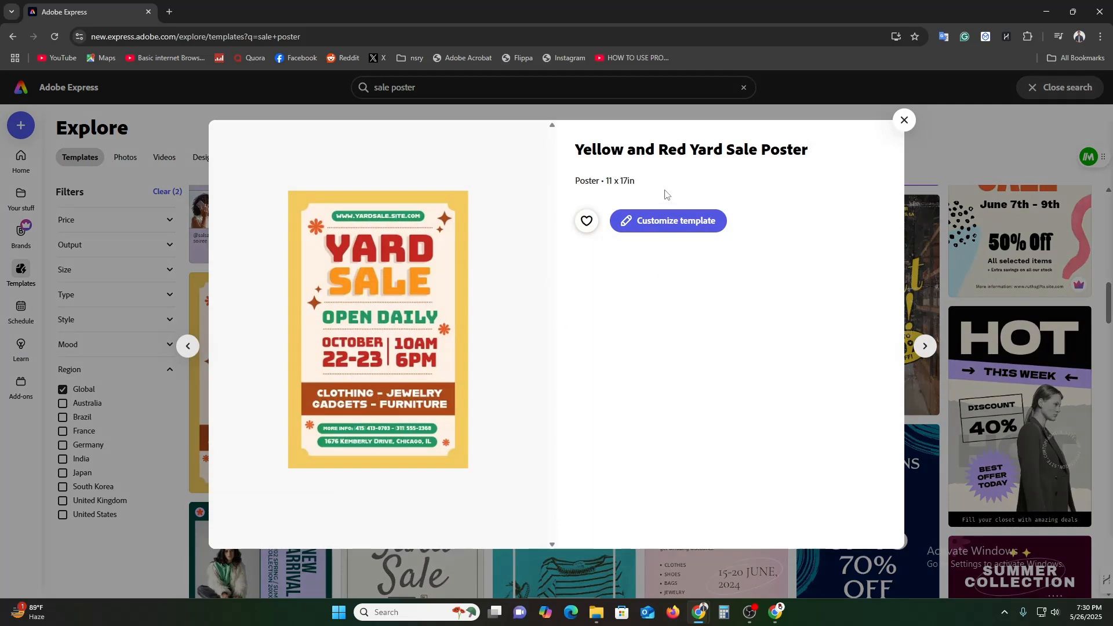
left_click(671, 229)
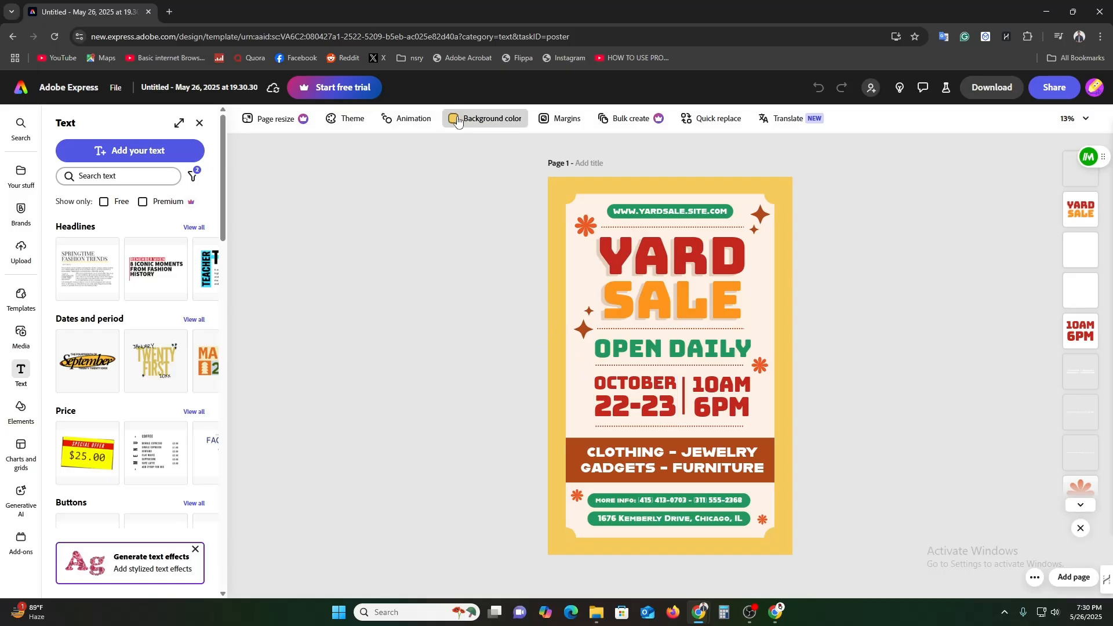
Change the poster's background color to the recommended dark orange swatch #DE9828
left_click(489, 119)
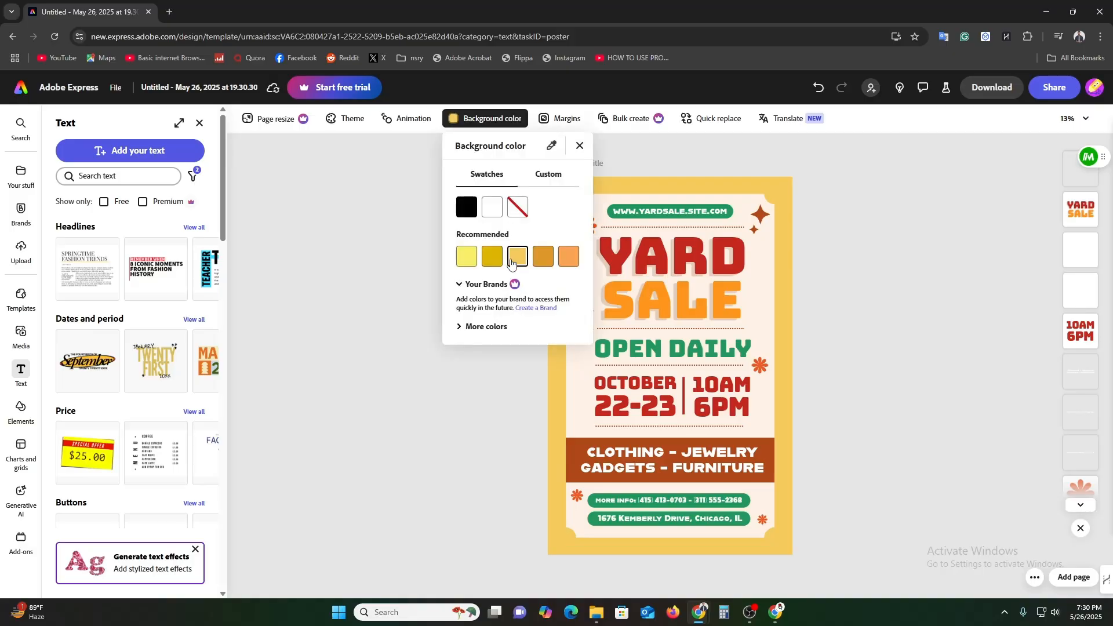
left_click(468, 260)
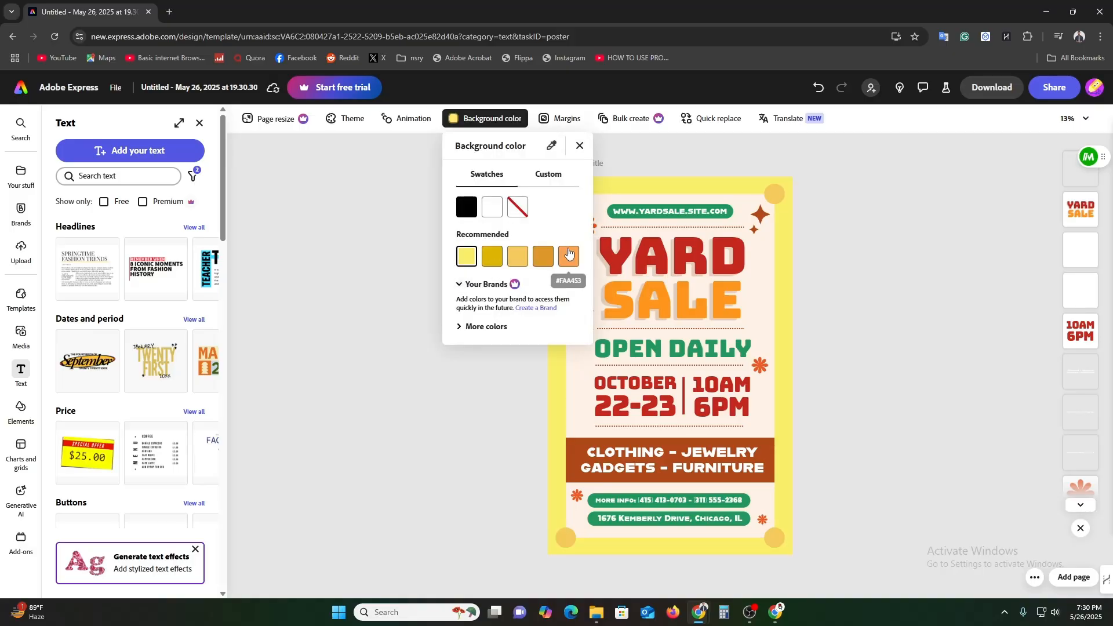
left_click(546, 258)
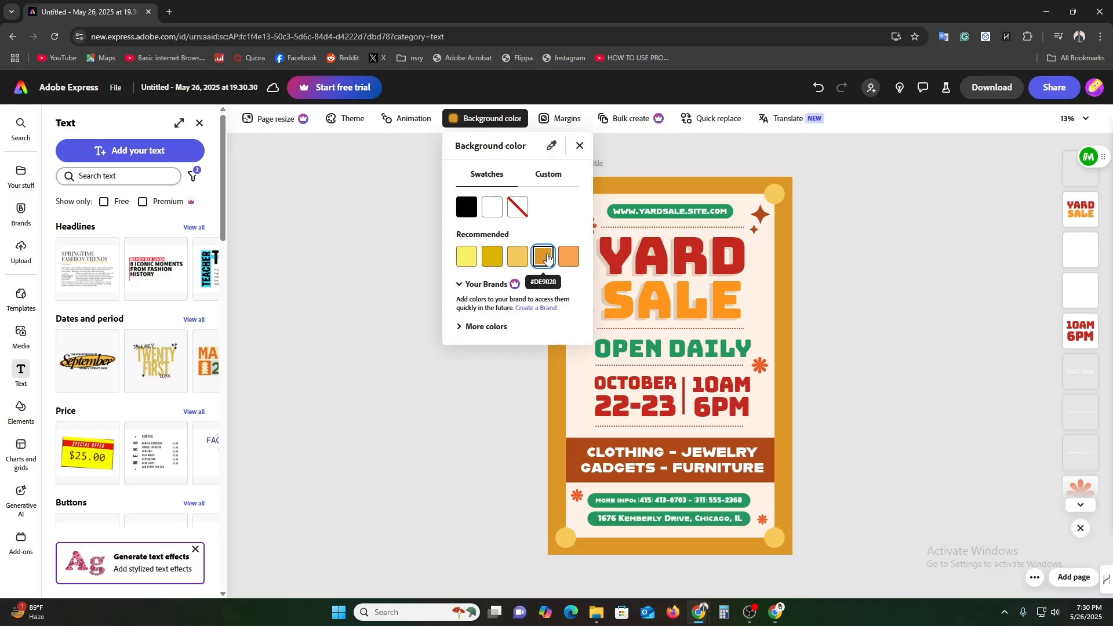
left_click(901, 253)
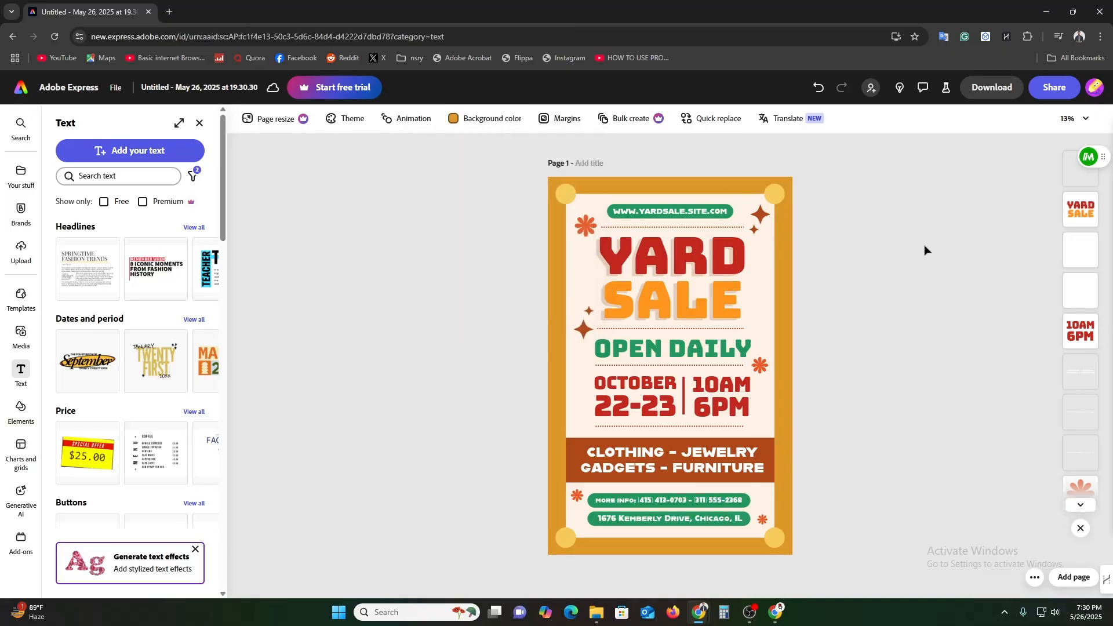
Set the YARD SALE heading to the recommended "Tailored for your design" font, Bungee Inline
left_click(1089, 207)
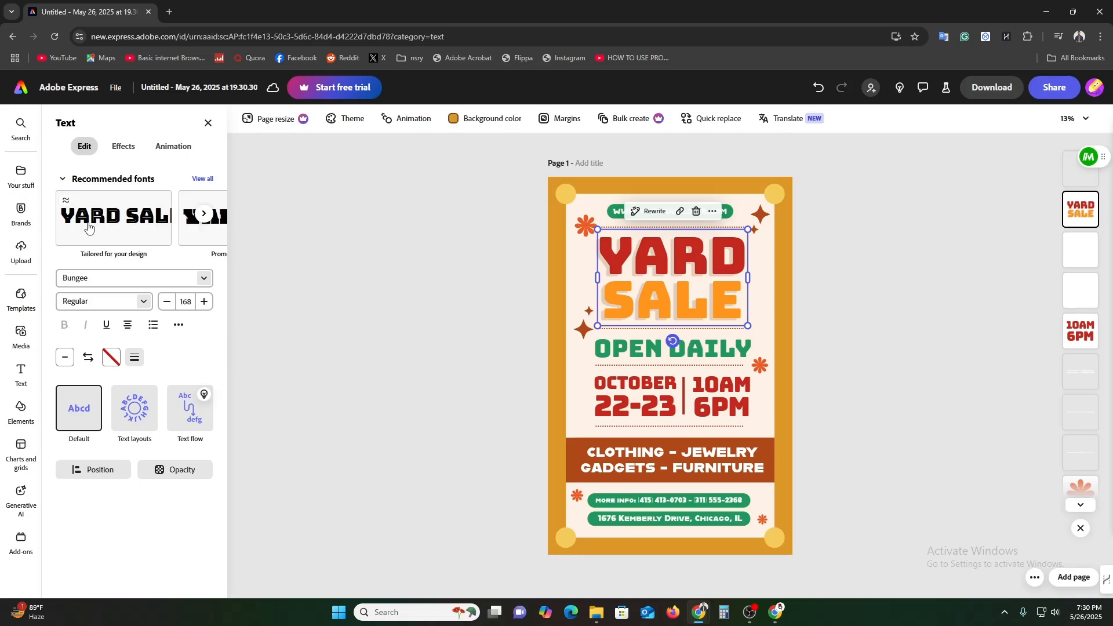
left_click(204, 214)
left_click(127, 231)
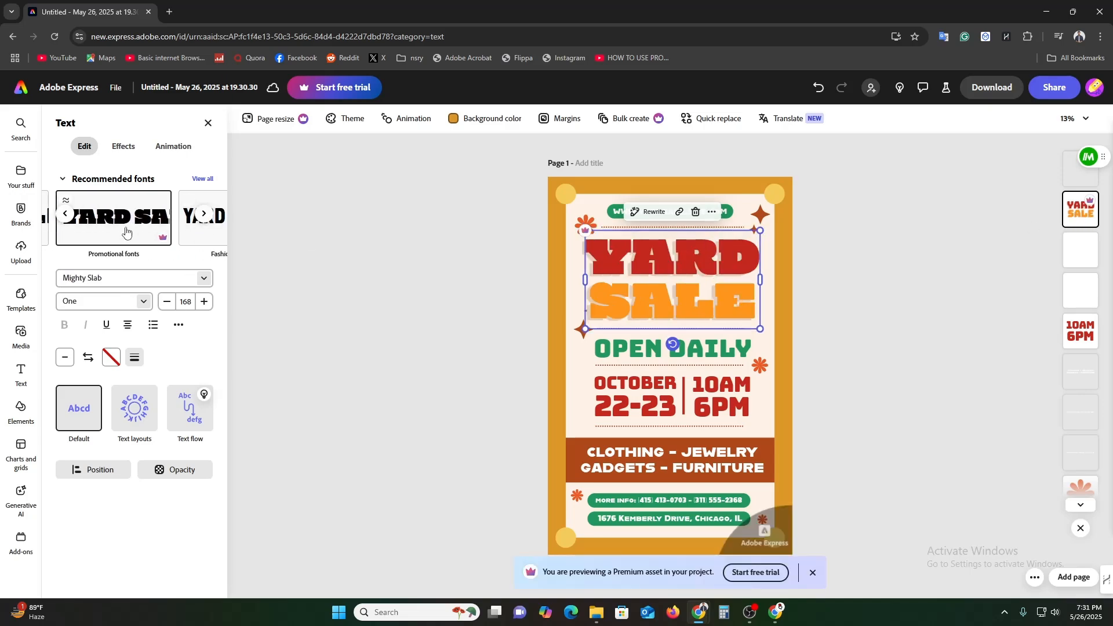
left_click(67, 214)
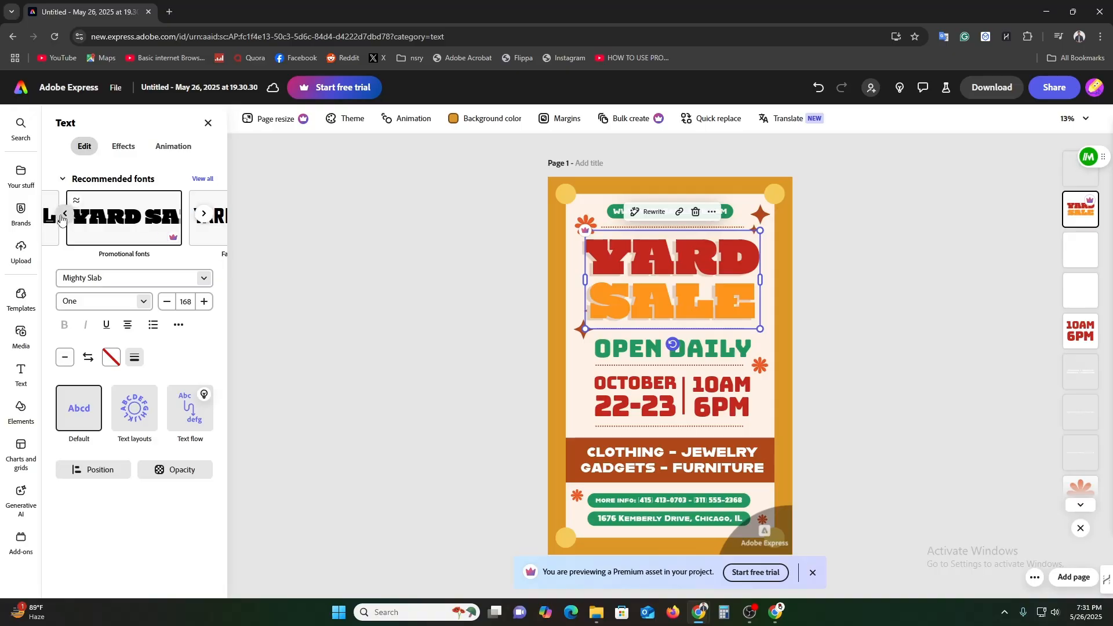
left_click(107, 225)
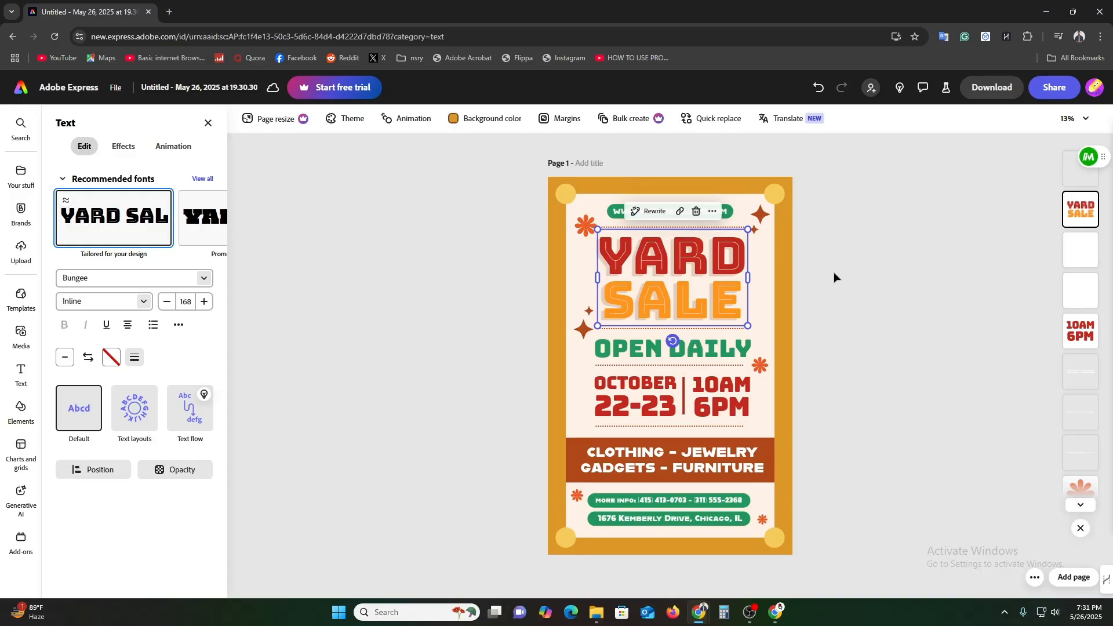
Return to the home page and create a new blank file with the standard 1:1 Square size
left_click(17, 90)
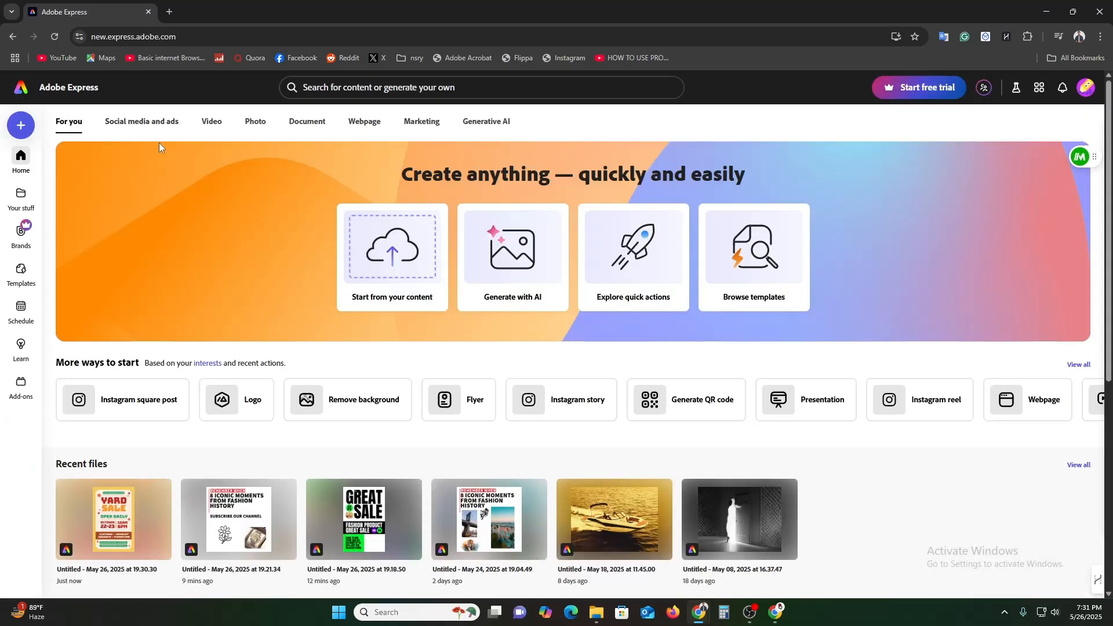
left_click(22, 129)
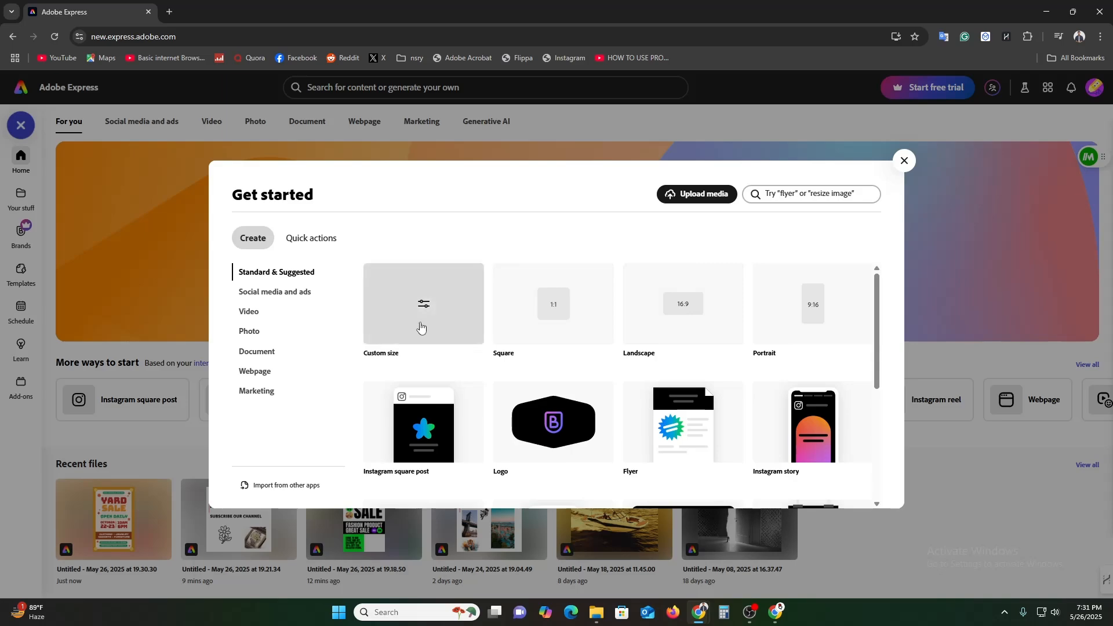
left_click(423, 326)
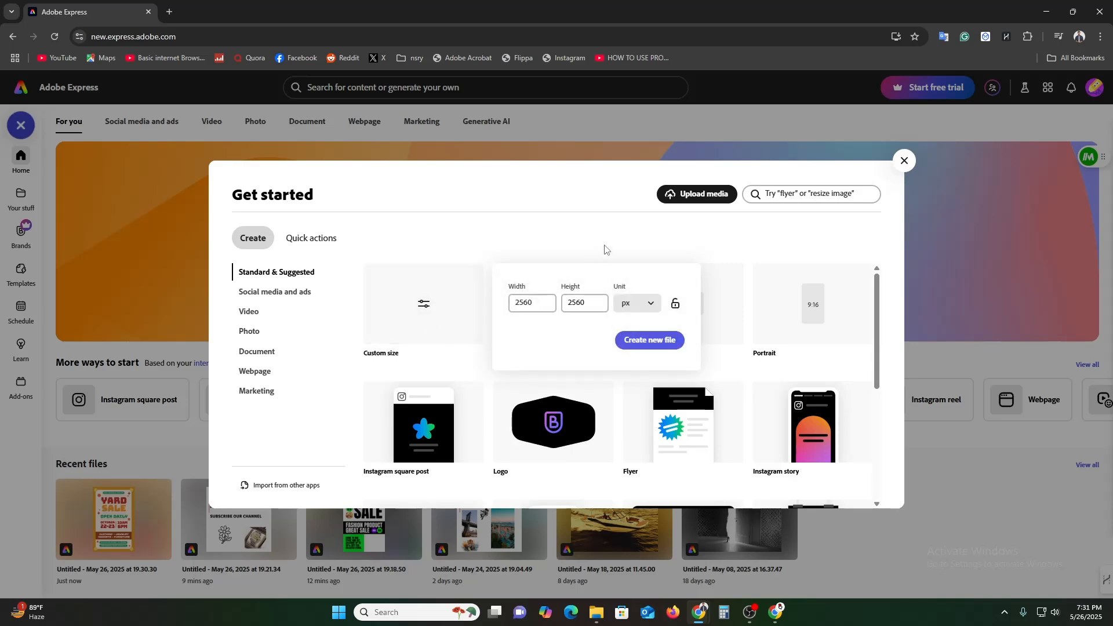
left_click(623, 233)
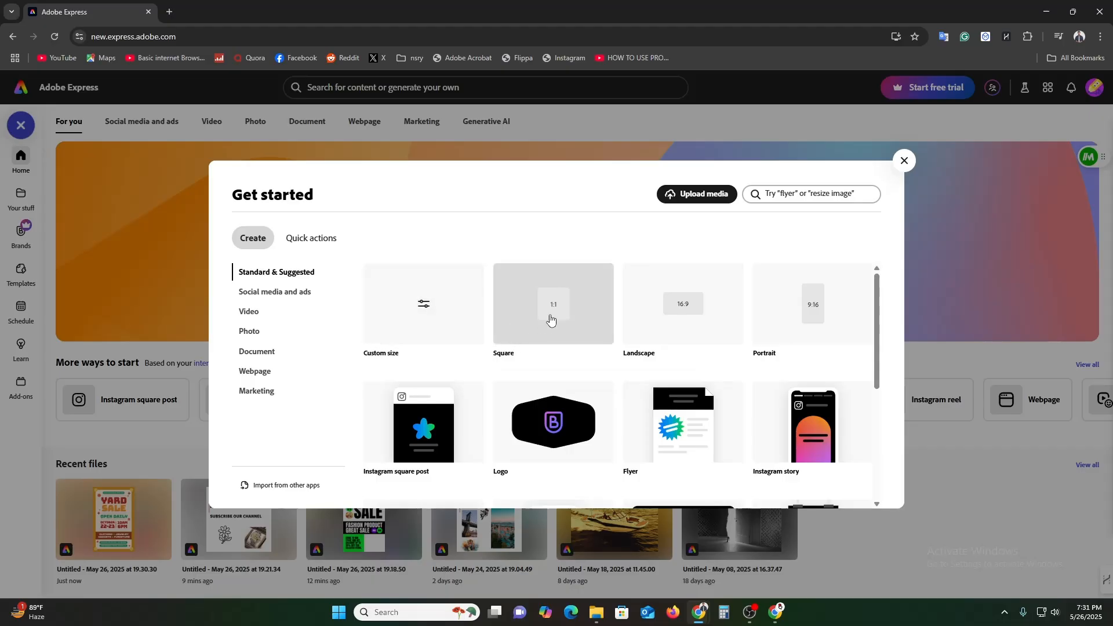
left_click(551, 319)
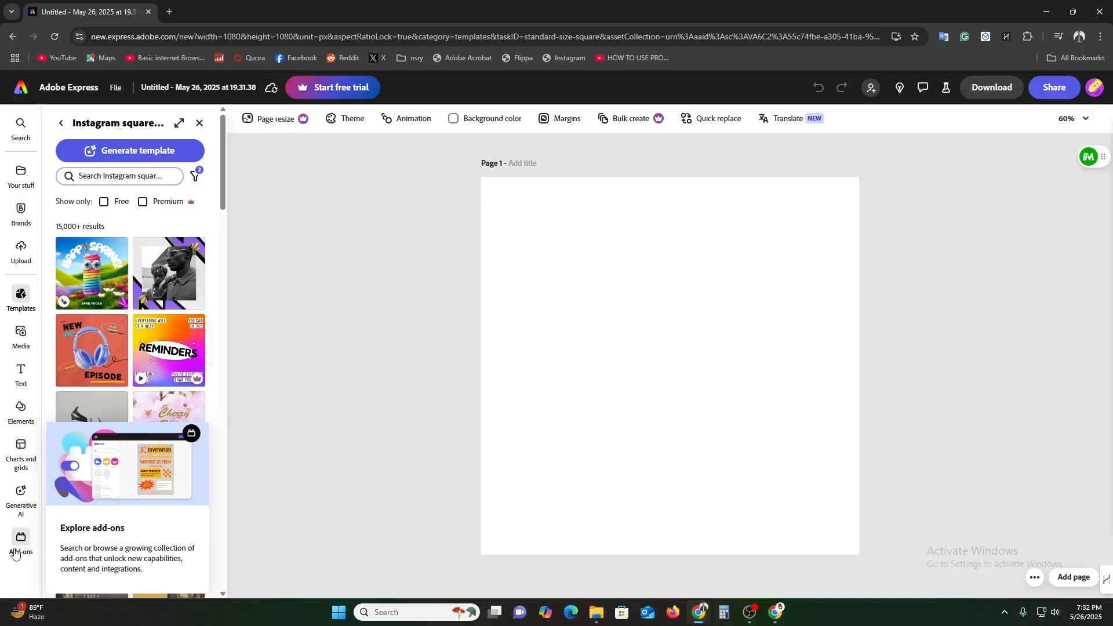
Add the "Springtime Fashion Trends" headline text layout and center it horizontally on the blank page
left_click(22, 384)
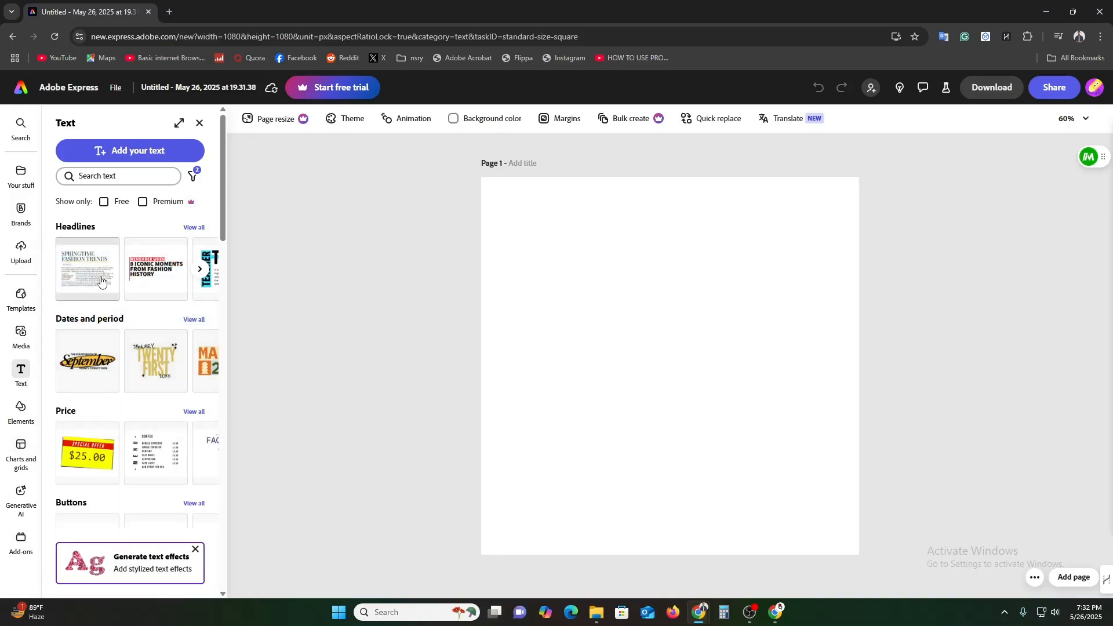
left_click_drag(80, 281, 517, 282)
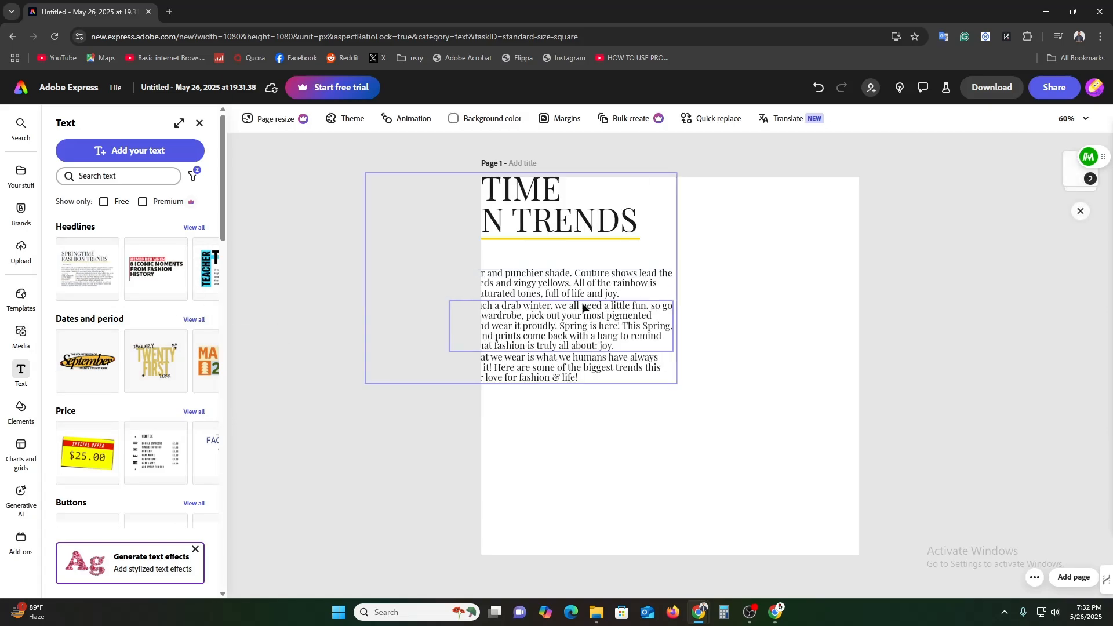
left_click_drag(741, 355, 555, 220)
left_click_drag(536, 241, 682, 299)
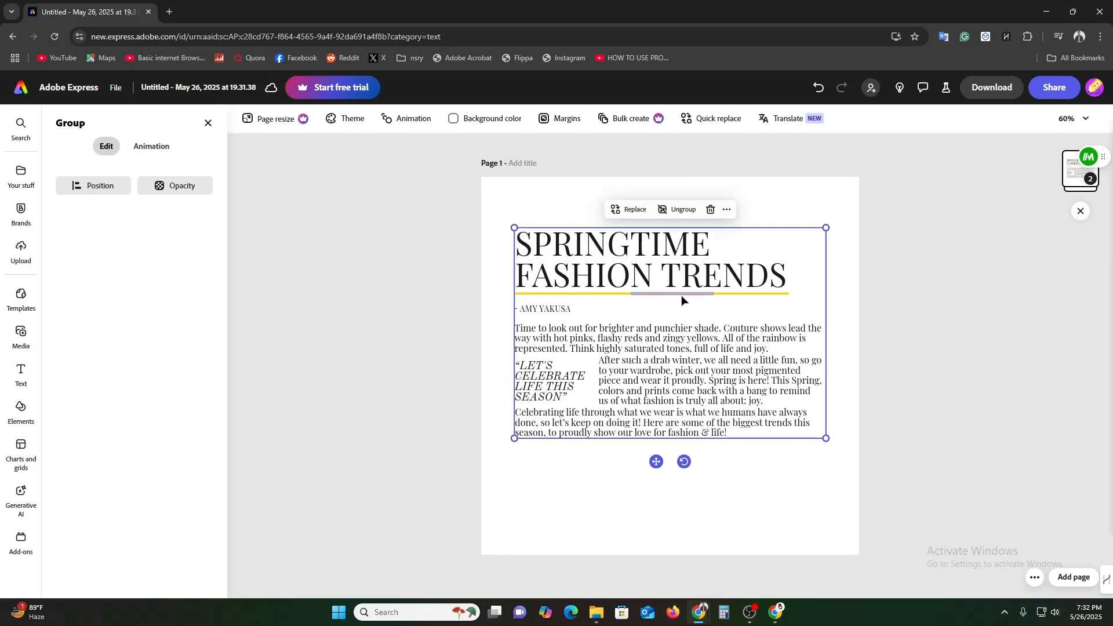
Place the Beauty and fashion stock photo of the denim shirt, sneakers and jeans over the lower part of the page
left_click(20, 341)
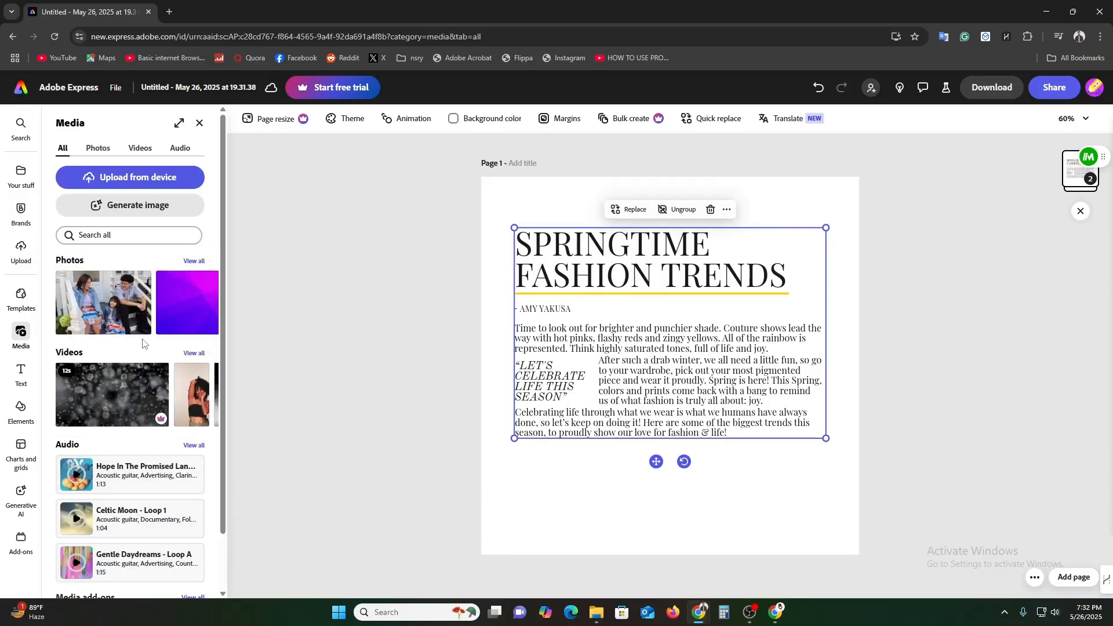
left_click(201, 302)
left_click(195, 260)
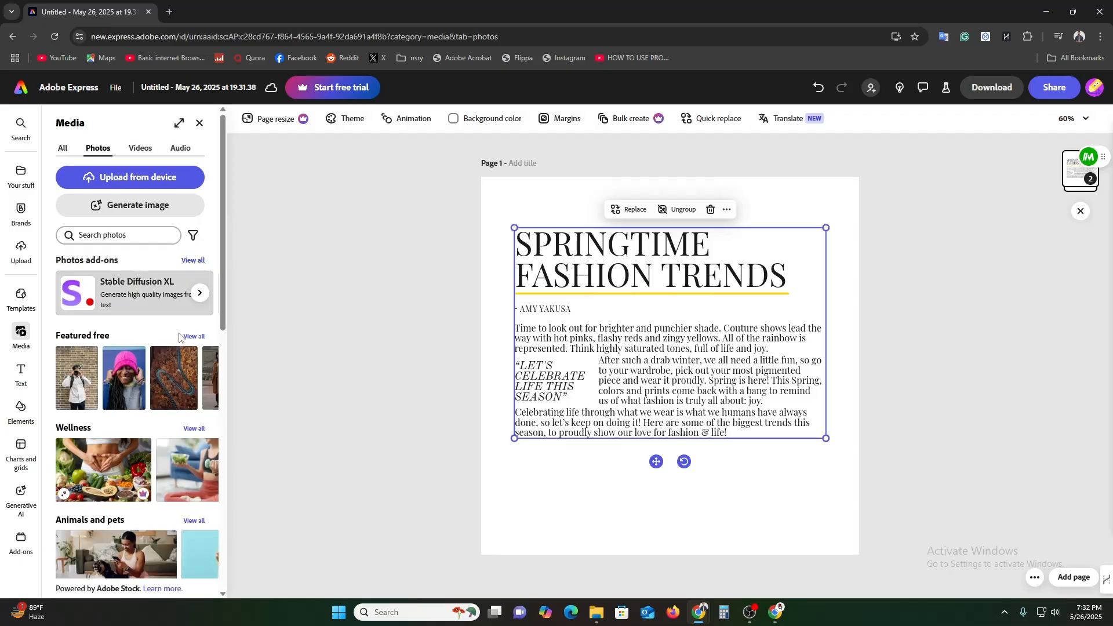
scroll(143, 446, "down", 4)
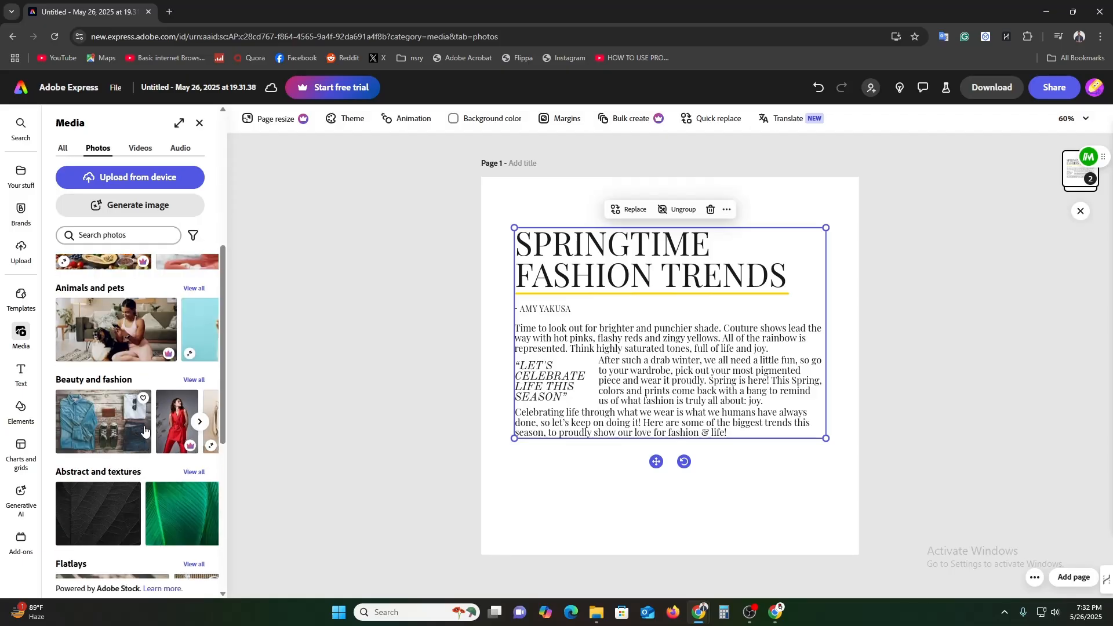
left_click_drag(111, 438, 541, 410)
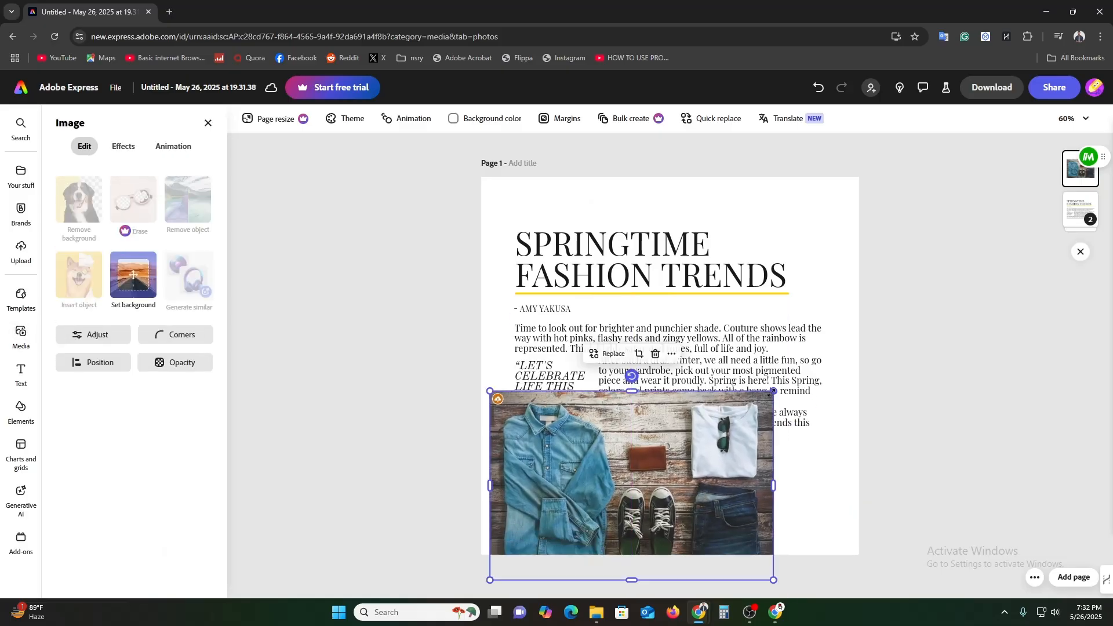
Shrink the denim shirt and sneakers photo and align it with the article's left edge, just below the body text
left_click_drag(770, 394, 629, 487)
left_click_drag(548, 547, 573, 509)
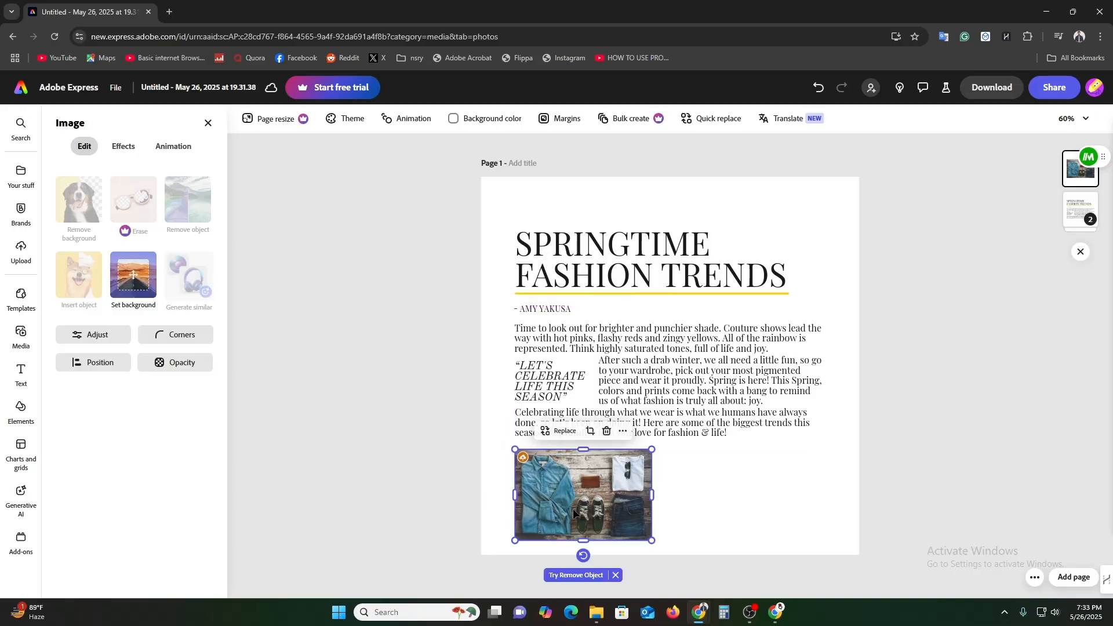
Upload the POEDAGAR luxury watch screenshot from the Downloads folder to the page
left_click(21, 335)
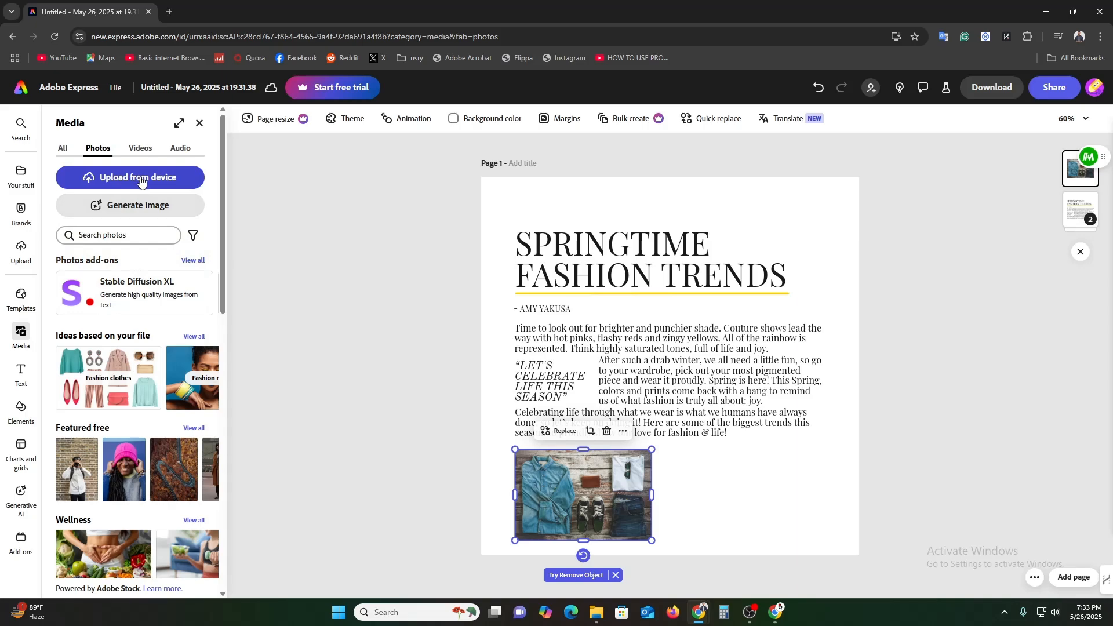
left_click(141, 180)
left_click(136, 147)
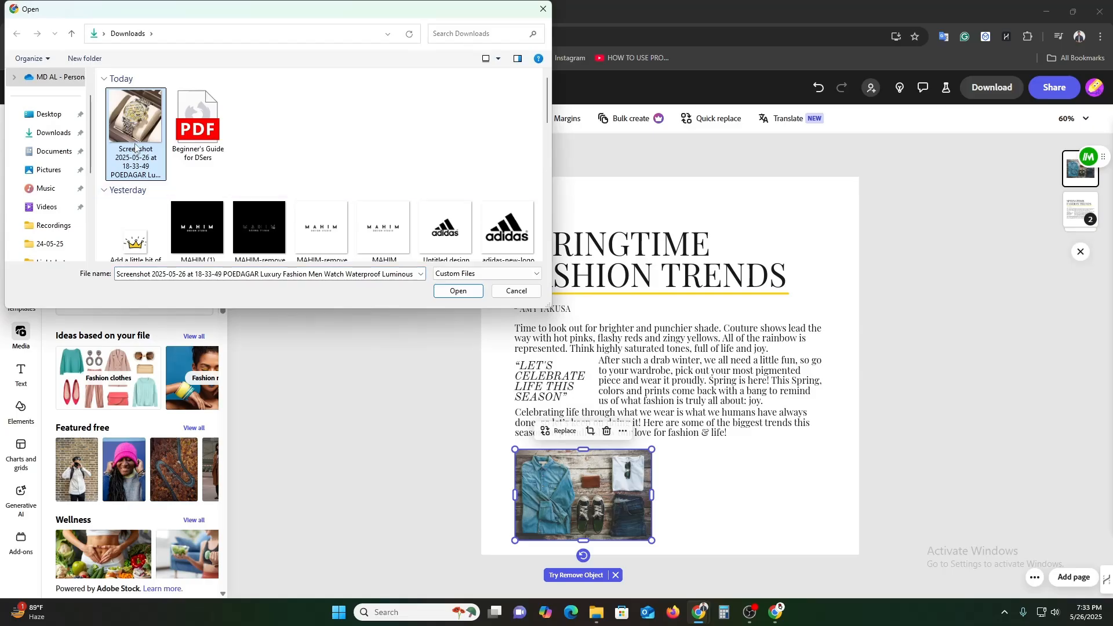
double_click(135, 147)
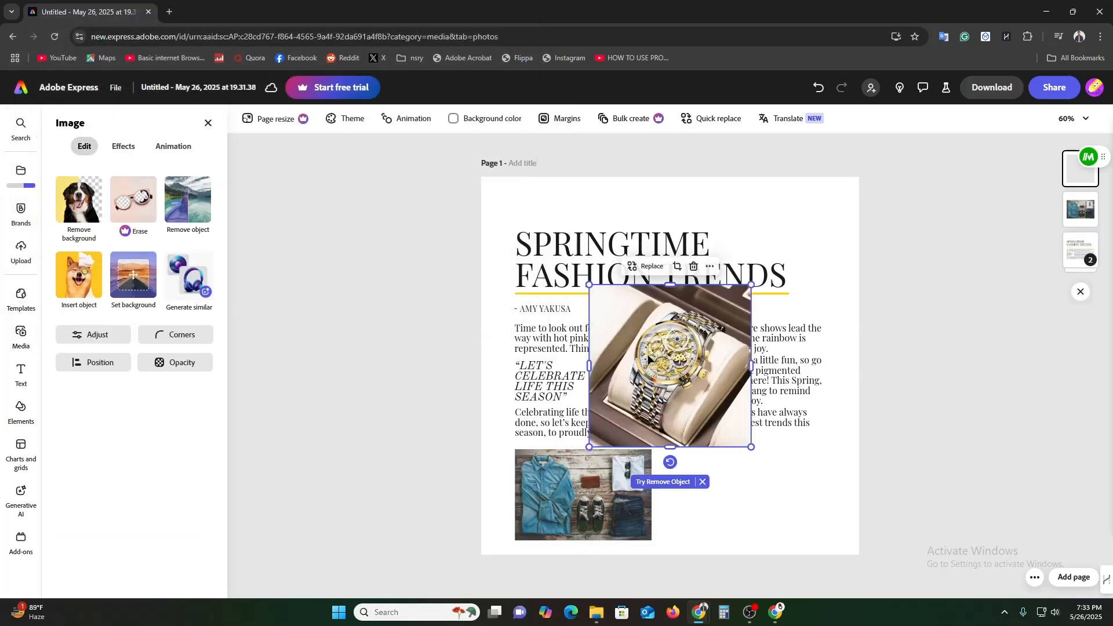
Scale the watch photo to the clothing photo's height and align it directly to the right of that photo
left_click_drag(649, 360, 721, 460)
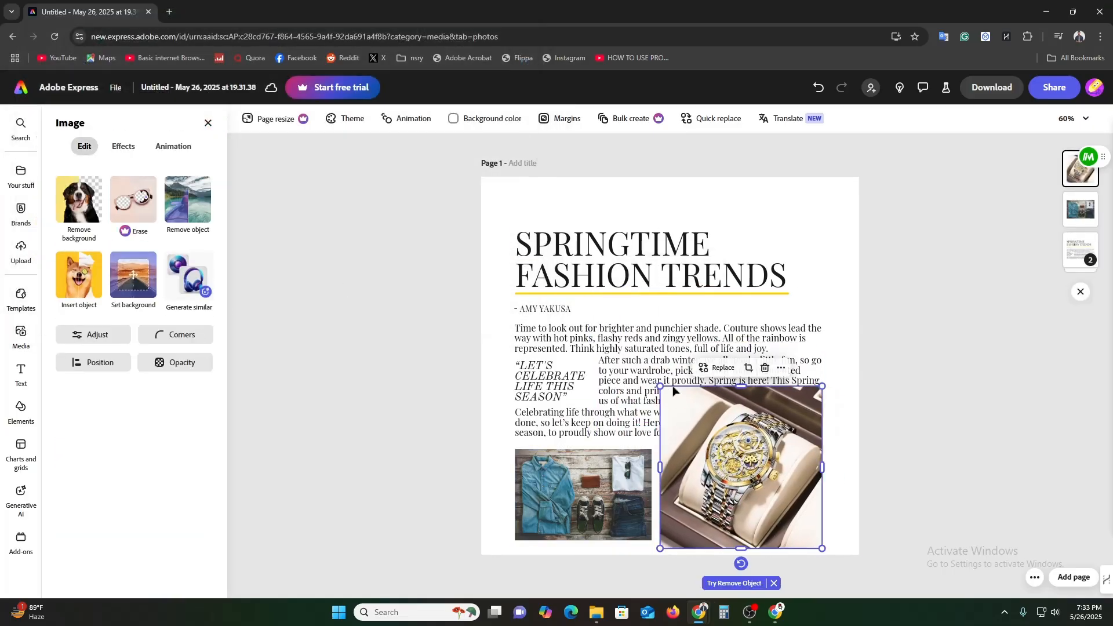
left_click_drag(661, 386, 704, 461)
left_click_drag(755, 489, 697, 485)
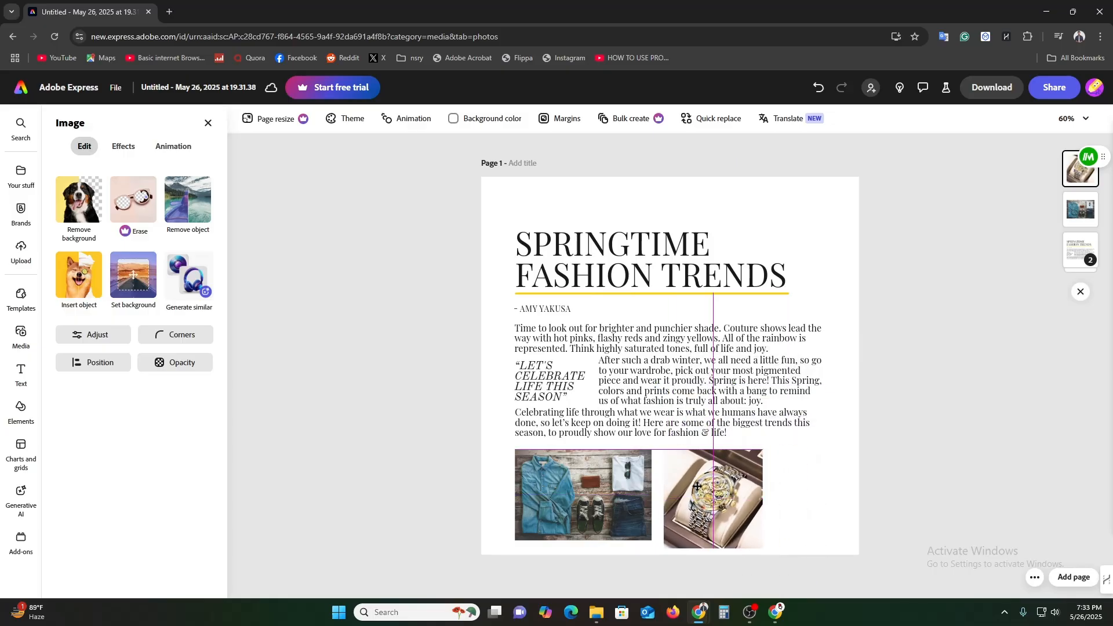
left_click_drag(712, 547, 686, 506)
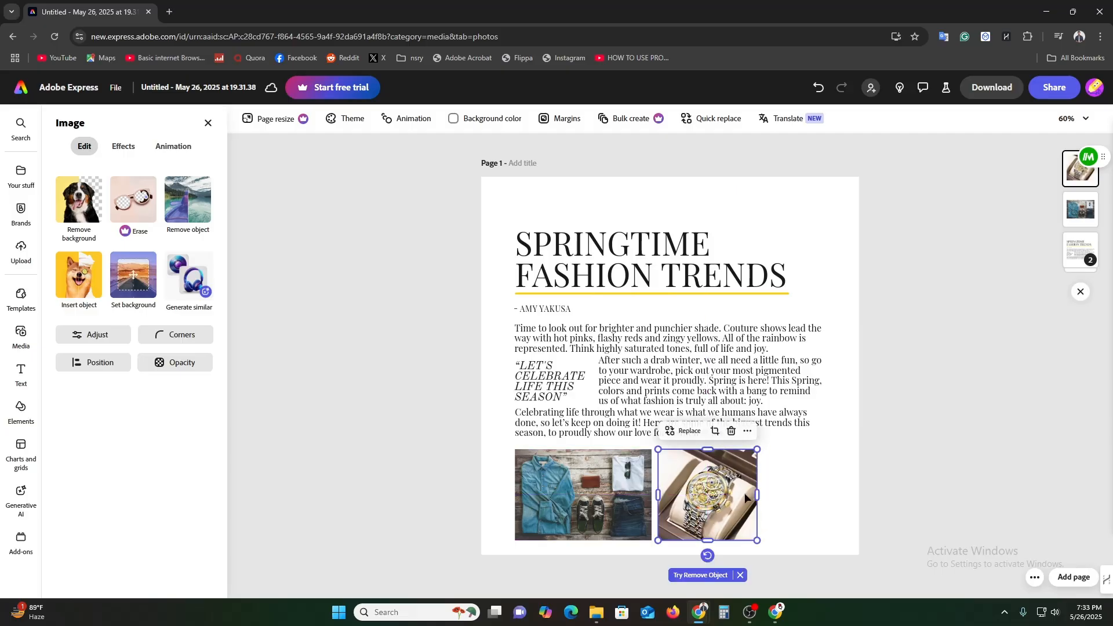
left_click(791, 494)
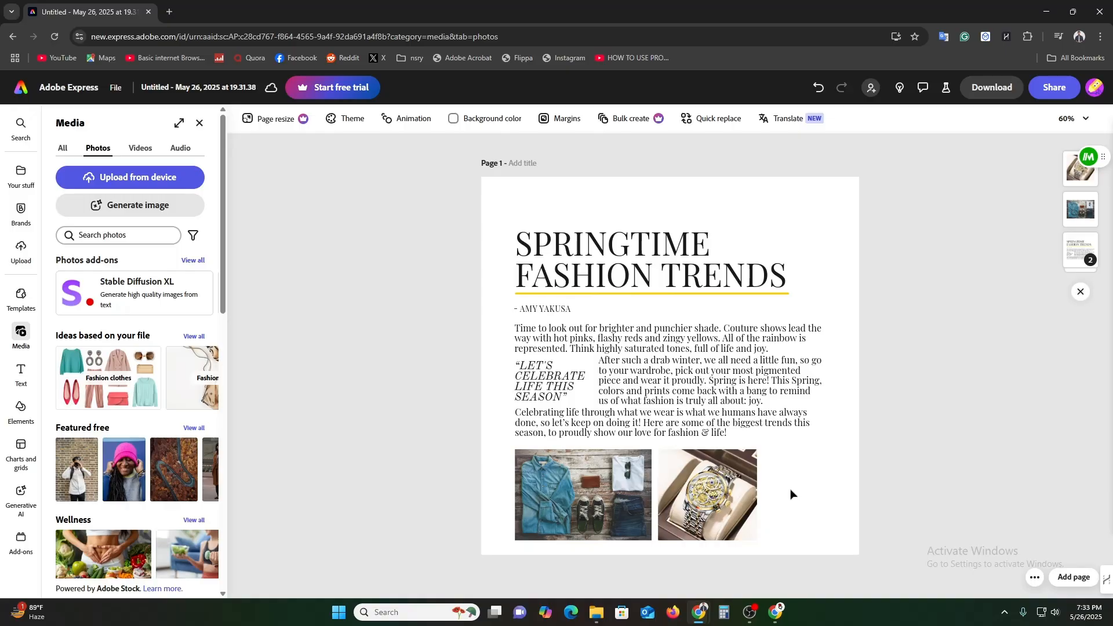
Add the first-aid bag icon from the elements library and shrink it to fit beside the watch photo
left_click(21, 409)
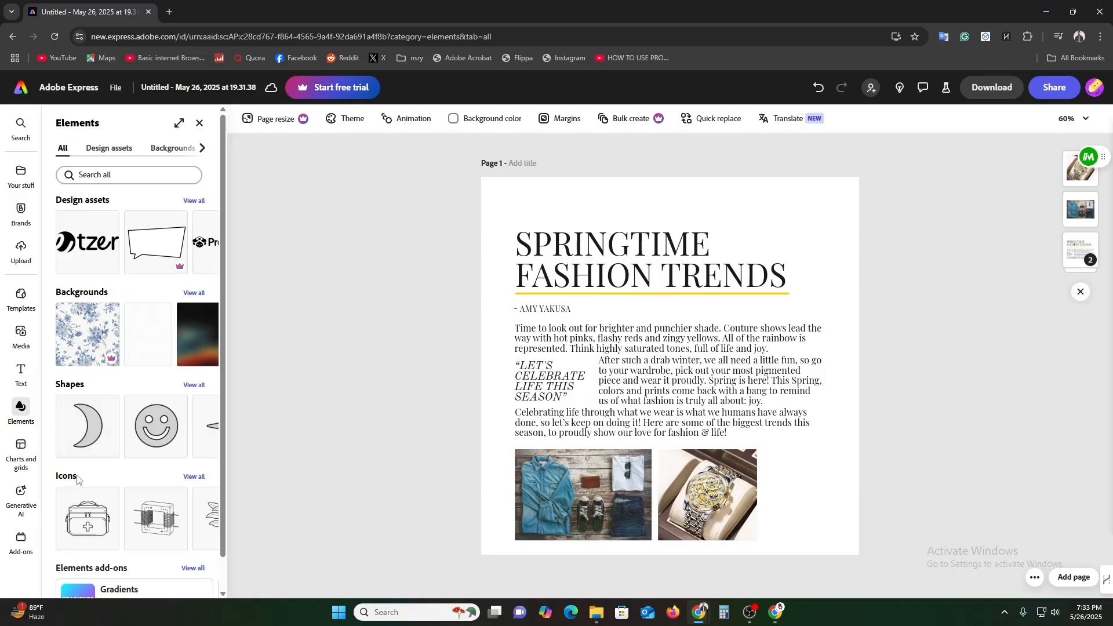
left_click_drag(86, 519, 797, 506)
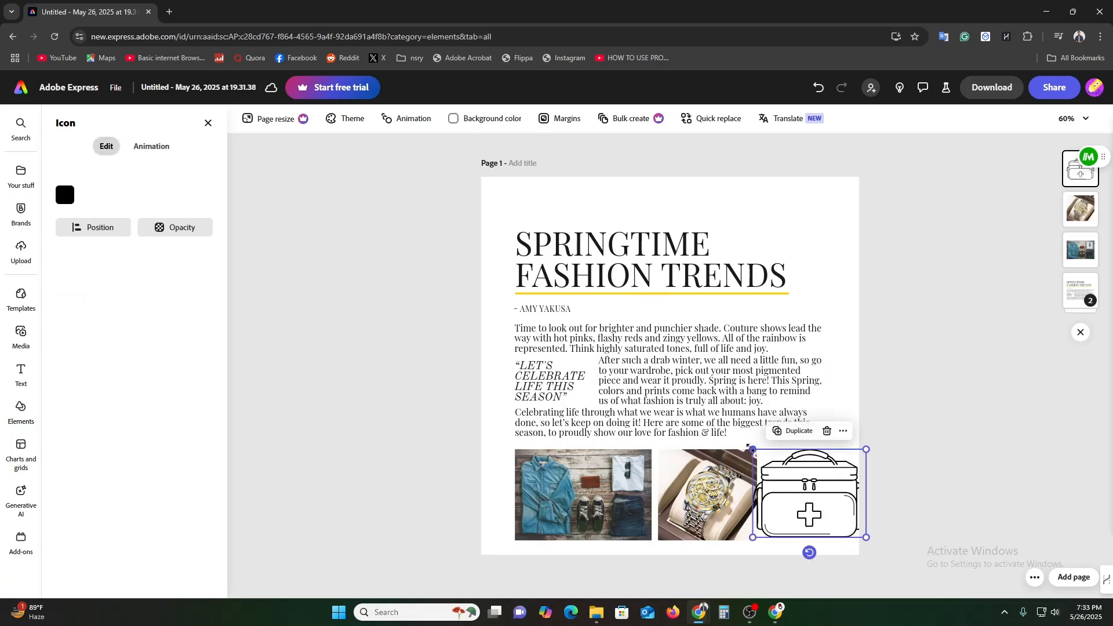
left_click_drag(753, 449, 789, 477)
left_click_drag(811, 508, 792, 494)
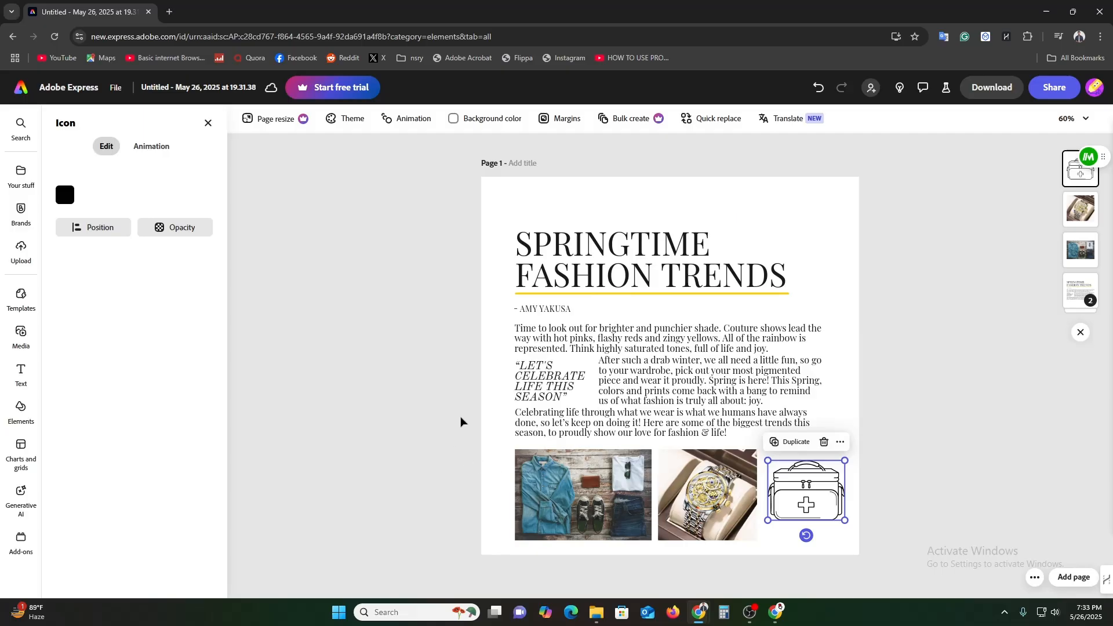
left_click(545, 380)
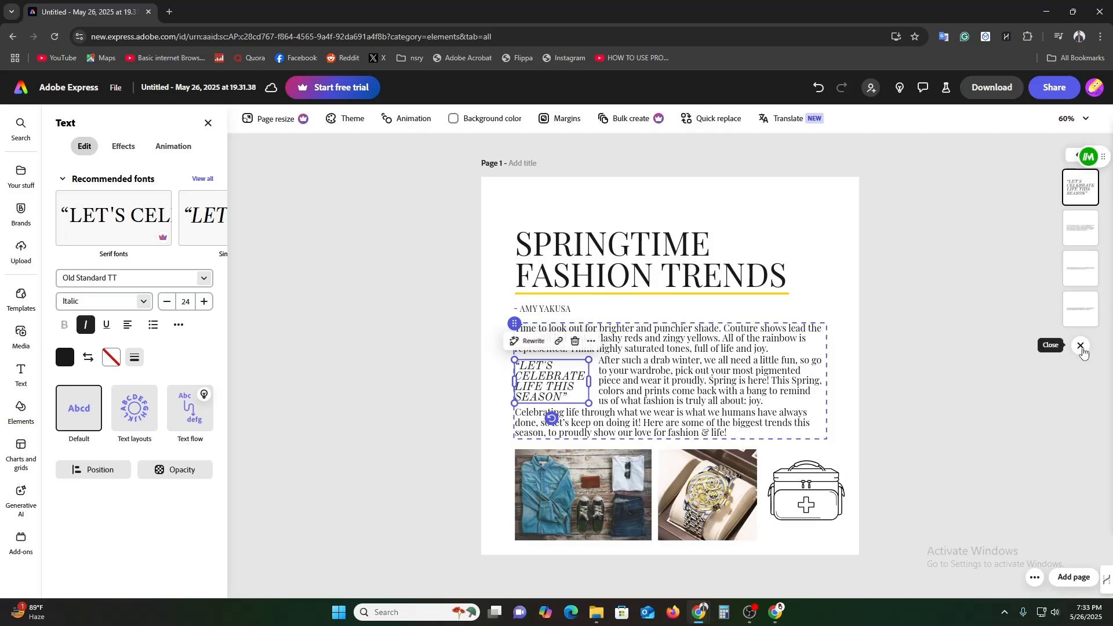
left_click(1080, 275)
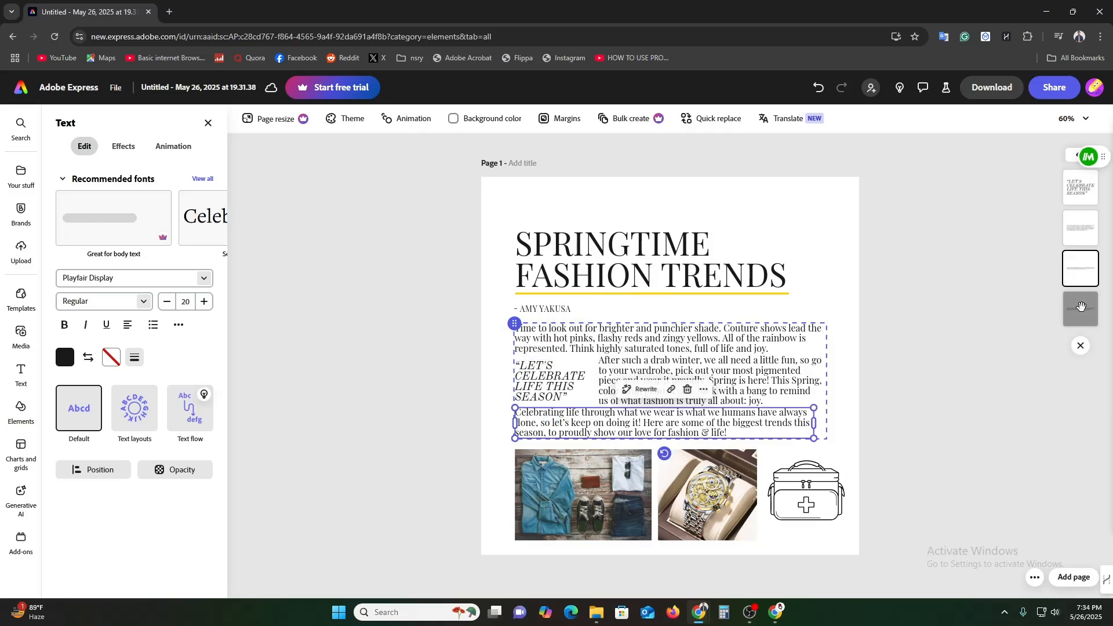
left_click(1080, 306)
left_click(1079, 225)
left_click(1078, 185)
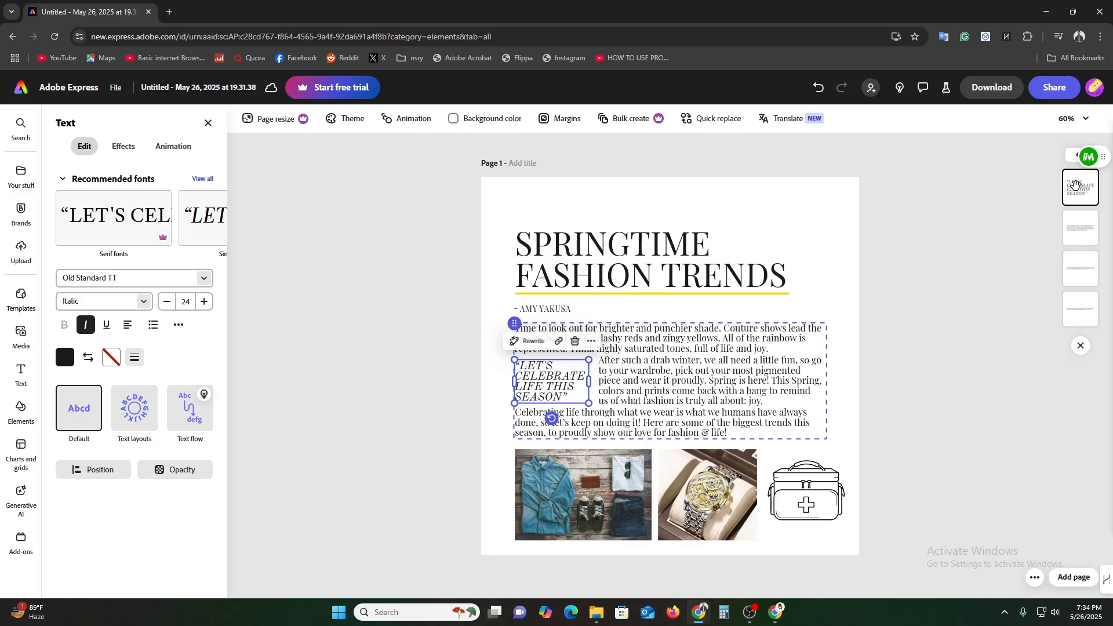
left_click(394, 374)
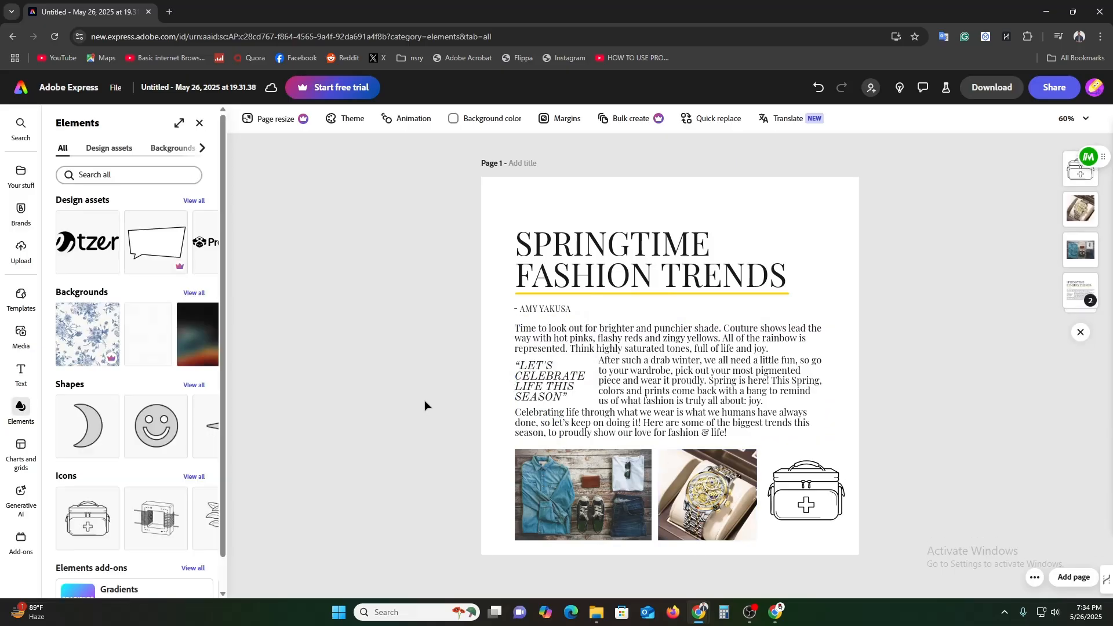
Apply the Fade entrance animation to the "LET'S CELEBRATE LIFE THIS SEASON" quote
left_click(539, 391)
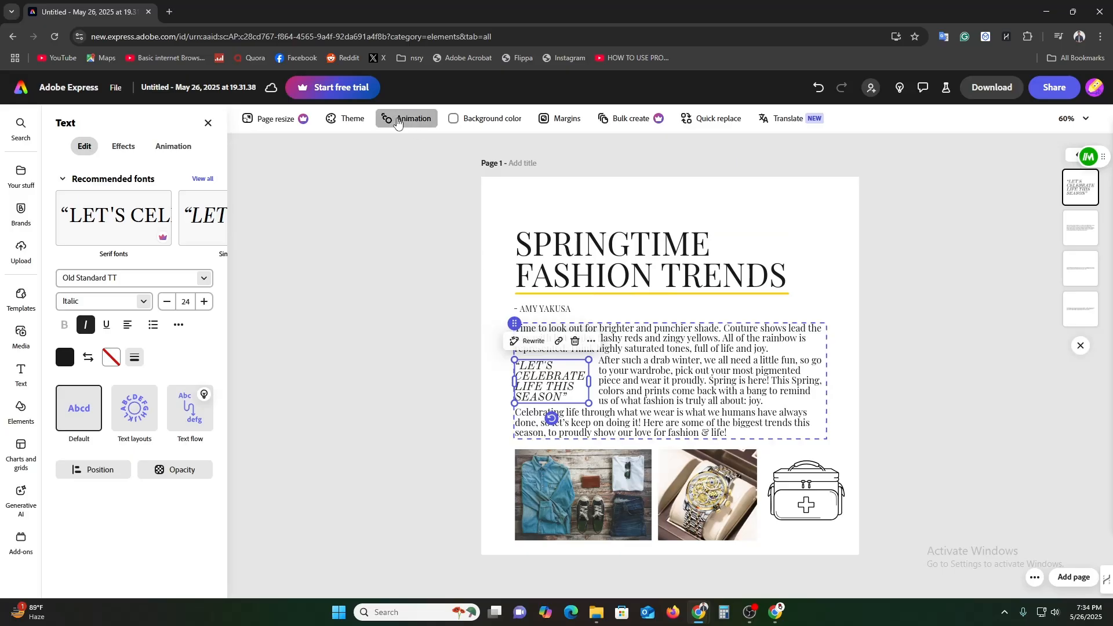
left_click(397, 119)
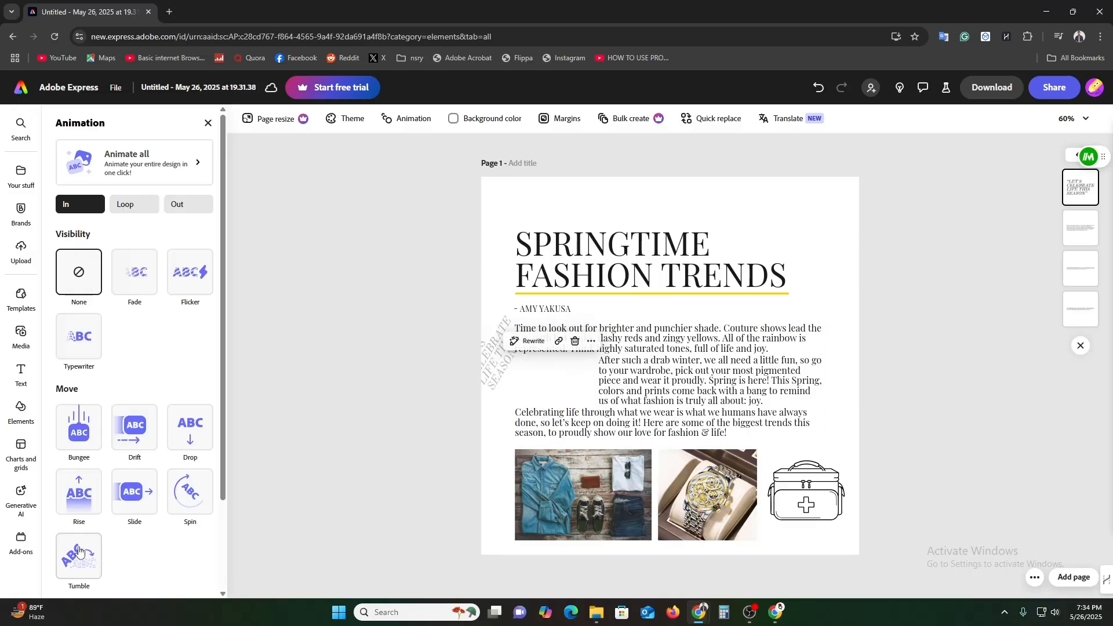
left_click(136, 282)
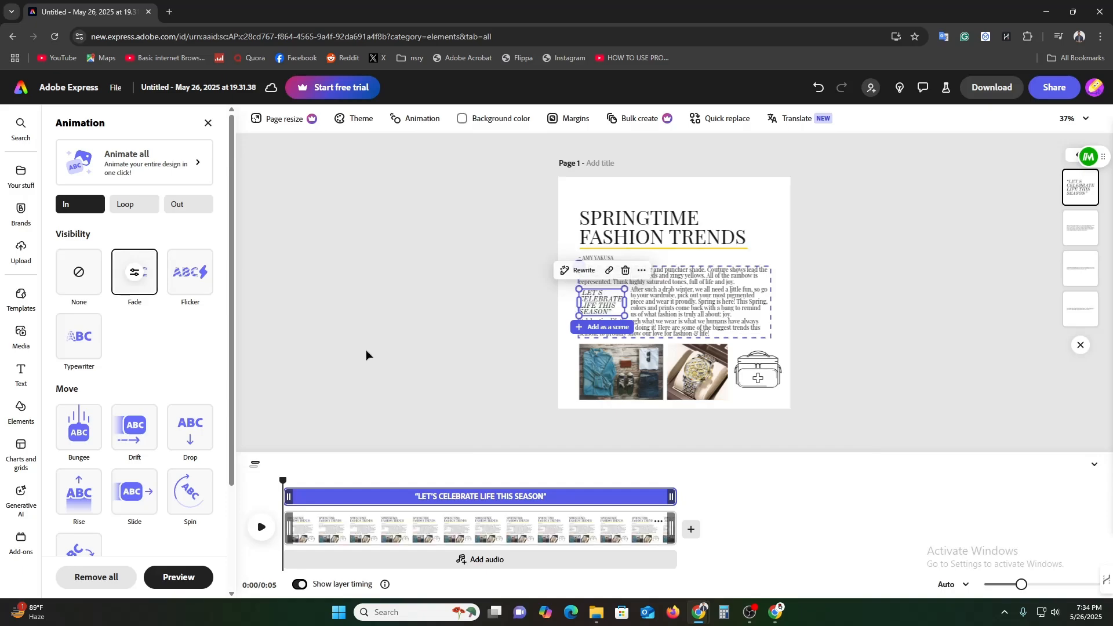
Apply the first Scale entrance animation to the first-aid bag icon and deselect it
left_click(771, 368)
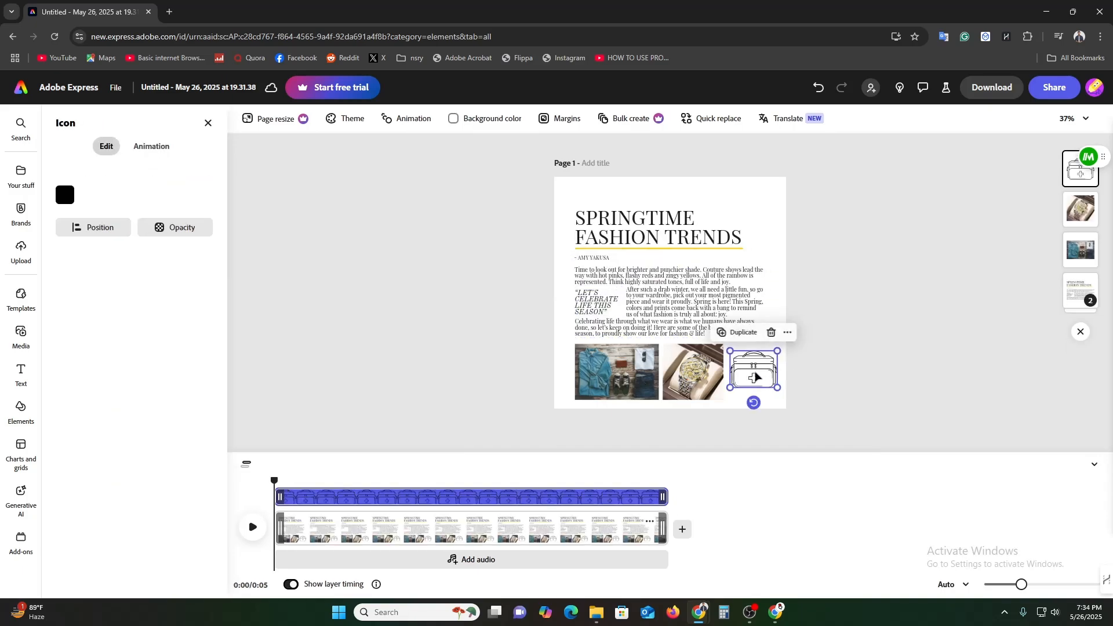
left_click(415, 120)
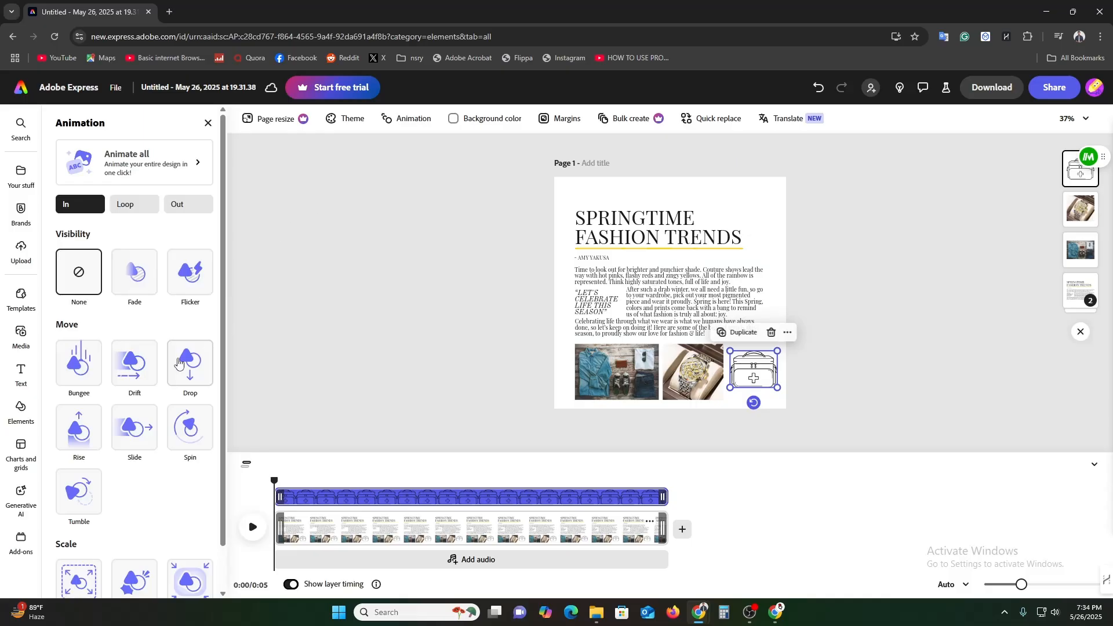
scroll(93, 452, "down", 2)
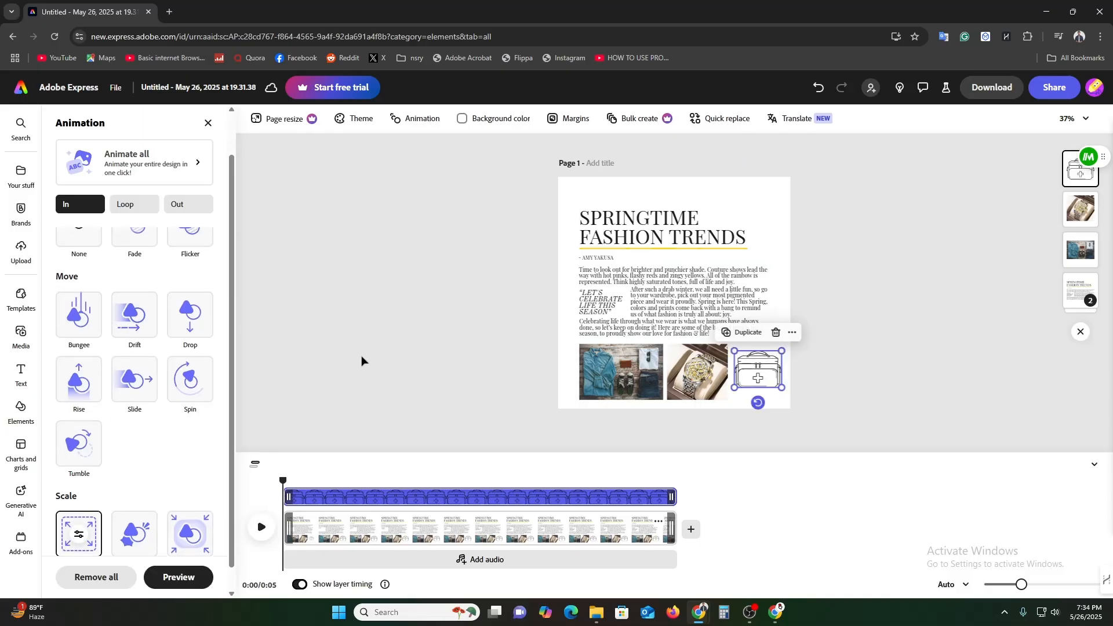
left_click(396, 348)
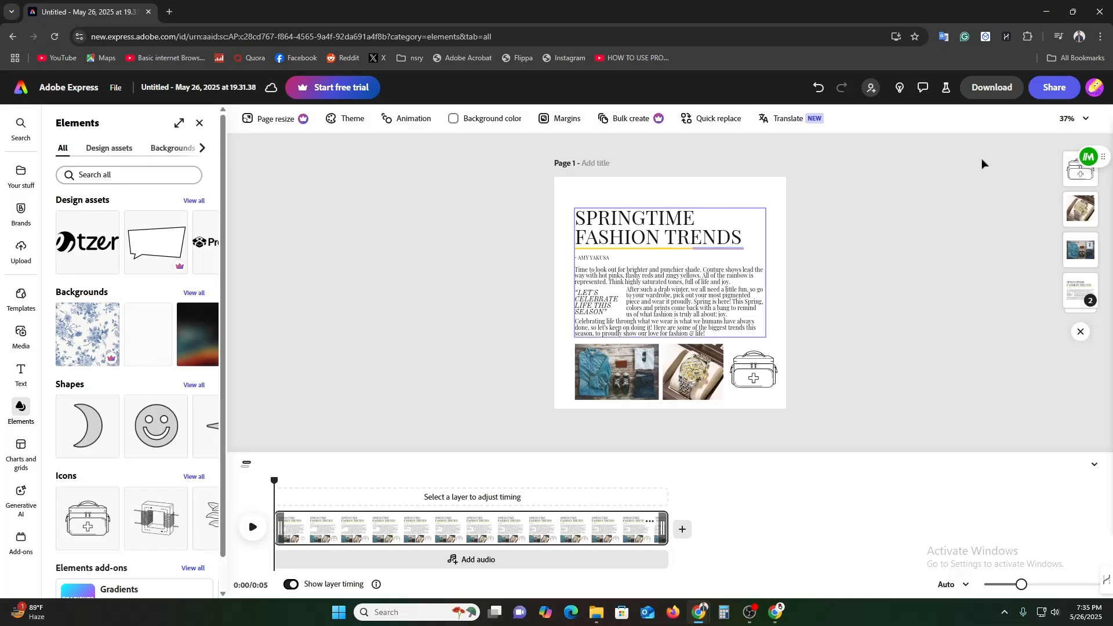
Open the download options, try the PNG file format, and set the format back to MP4
left_click(992, 93)
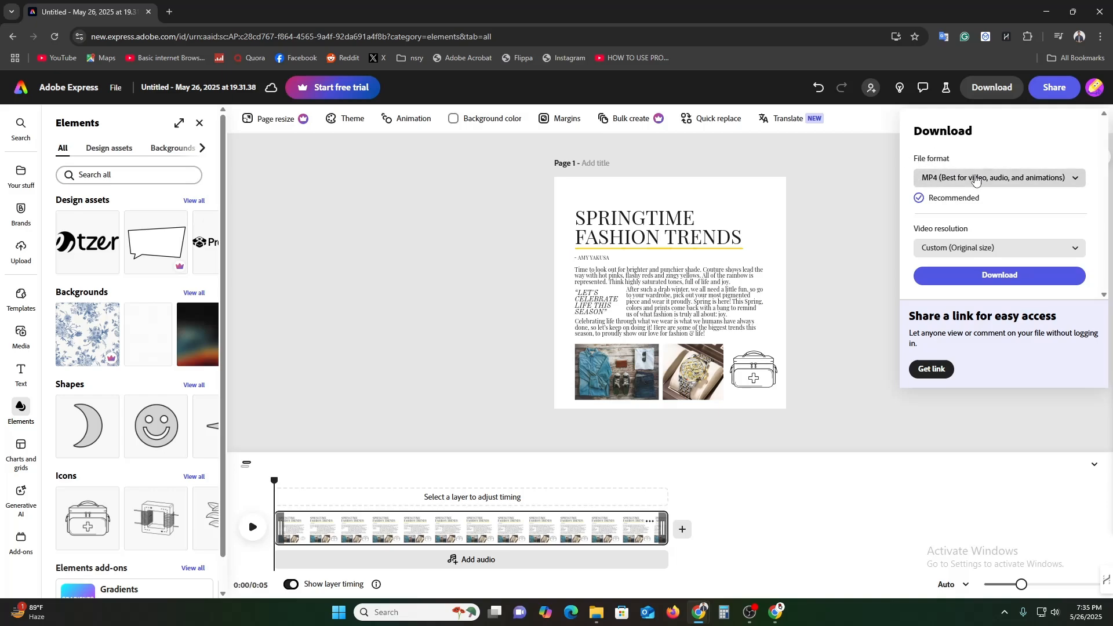
left_click(986, 180)
left_click(998, 202)
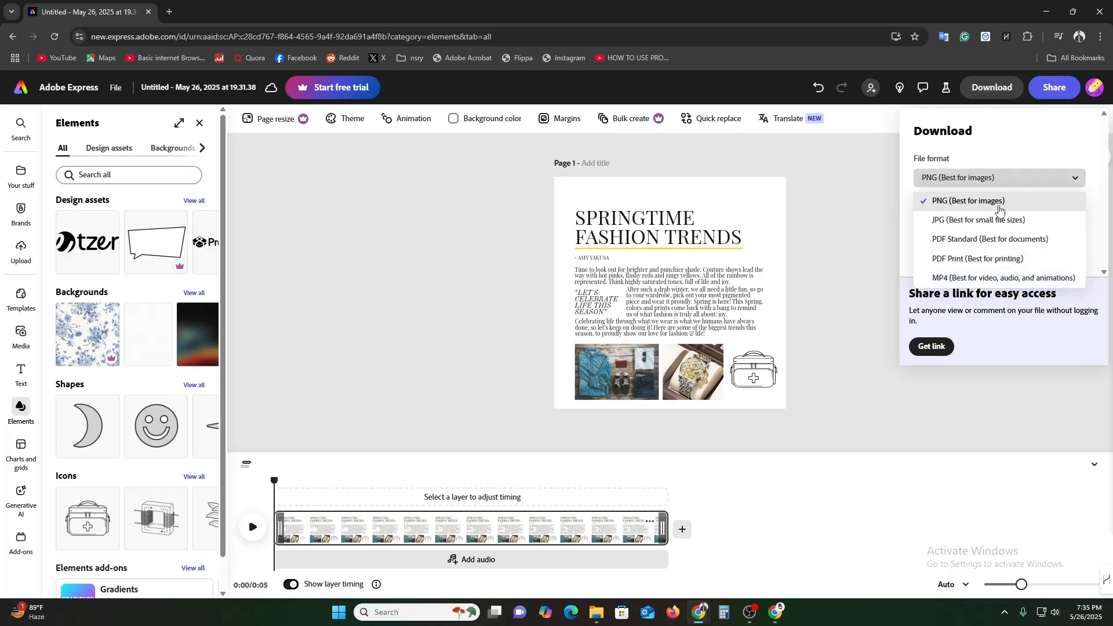
left_click(999, 179)
left_click(1003, 278)
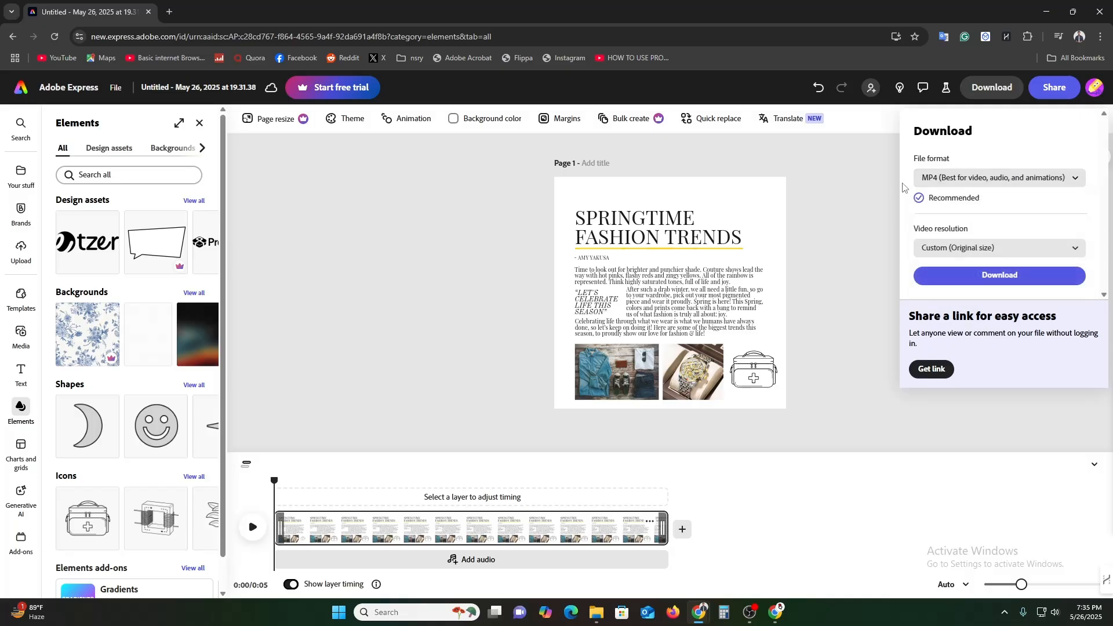
Try the 1080p and 720p video resolutions for the MP4 download
left_click(1010, 250)
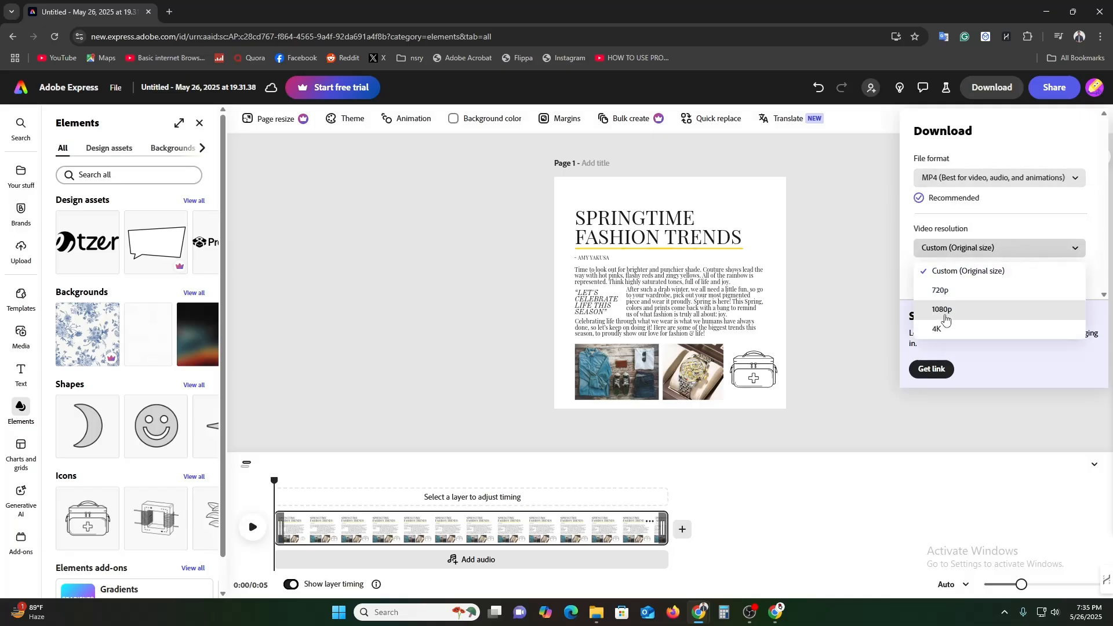
left_click(957, 313)
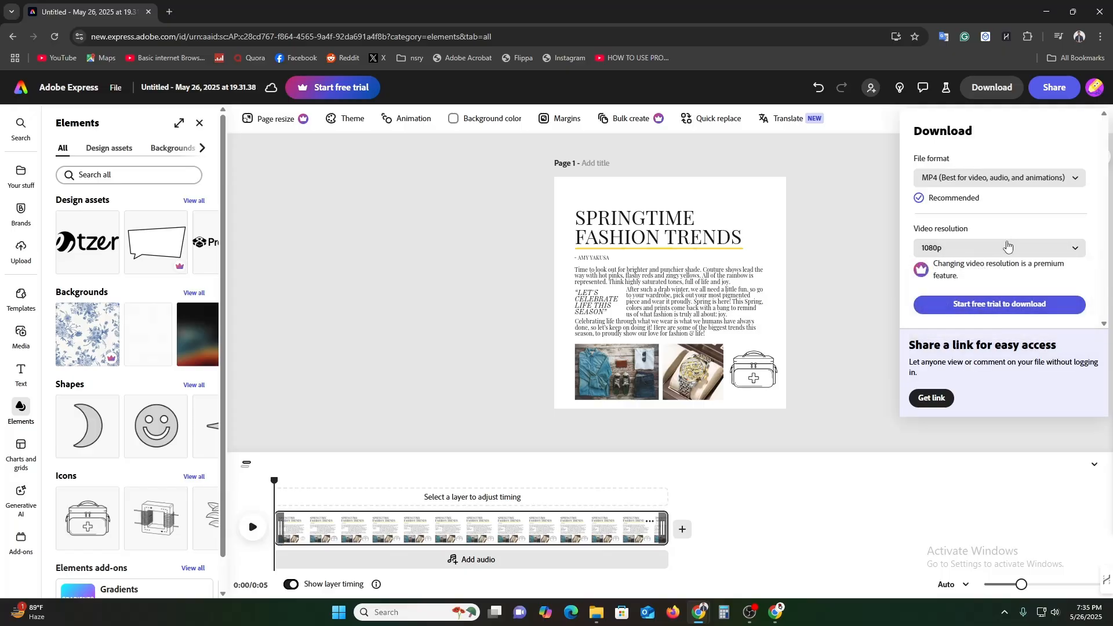
left_click(1008, 246)
left_click(986, 291)
Set the video resolution to Custom (Original size) and download the design as an MP4
left_click(1016, 247)
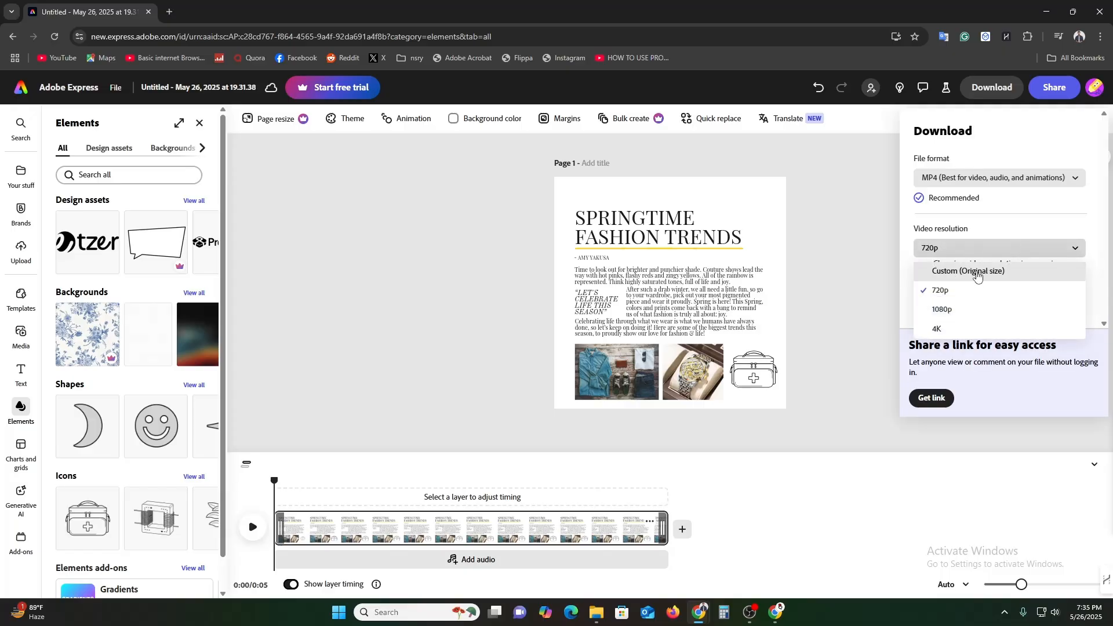
left_click(978, 273)
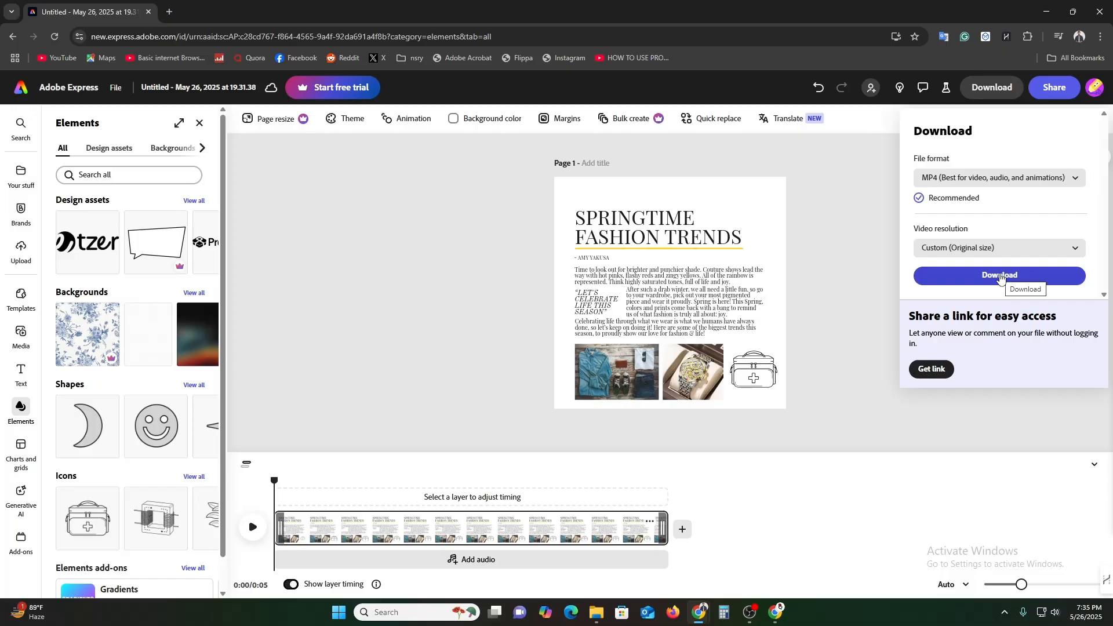
left_click(1000, 276)
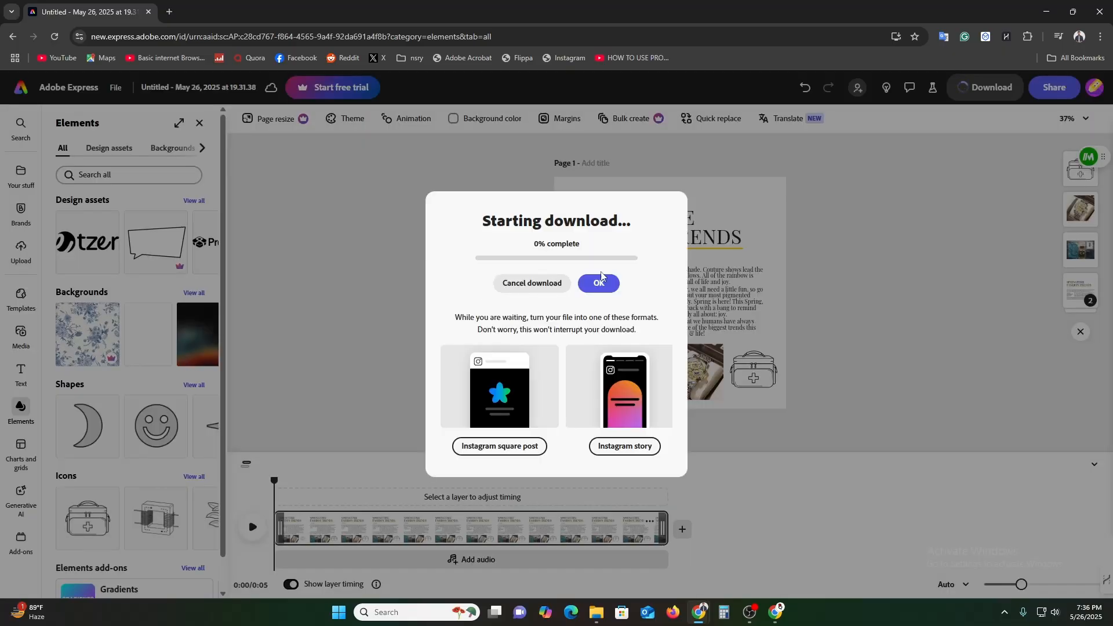